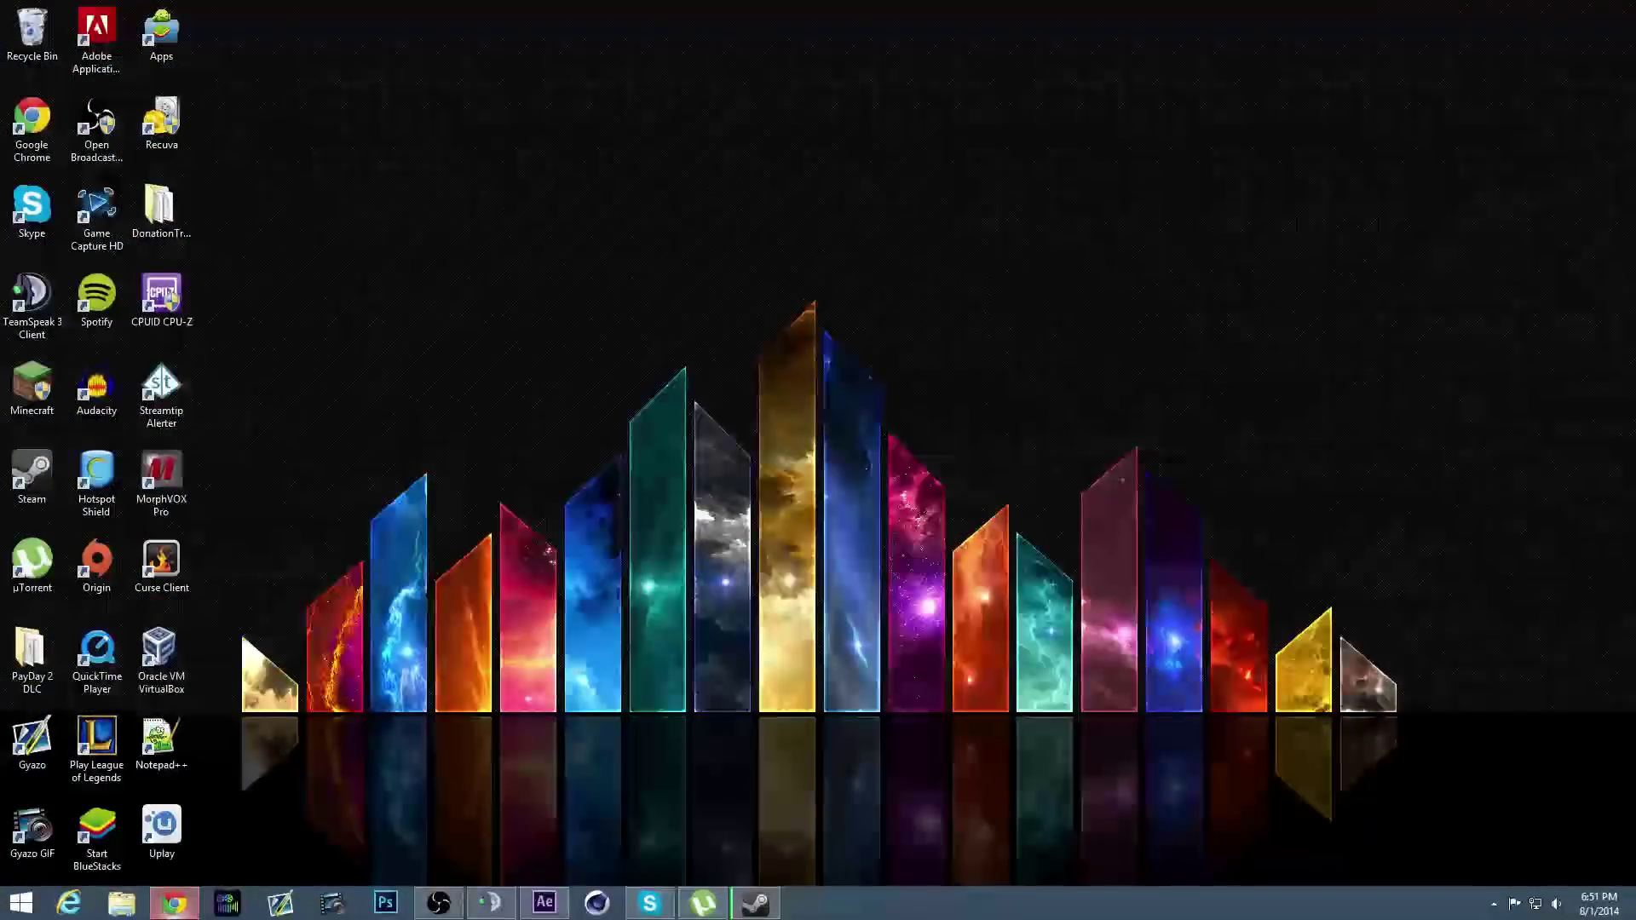
Launch Chrome from the taskbar to a maximized New Tab page.
{"action": "left_click", "coordinate": [175, 903]}
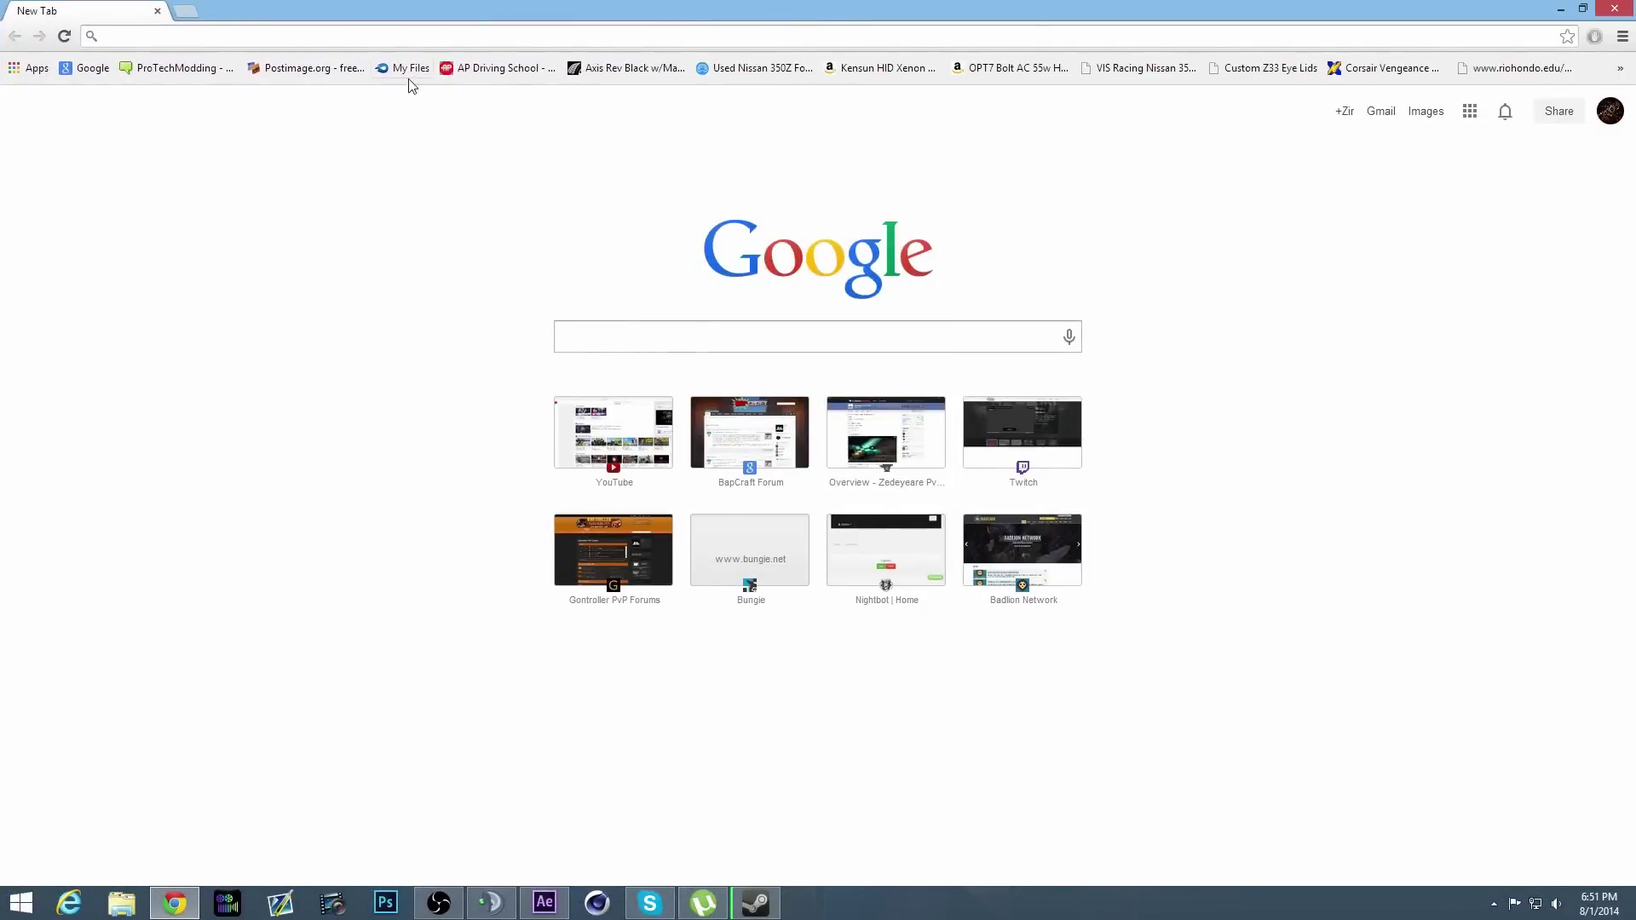
Search Google for bspkrs's and open the 'bspkrs' mods (ArmorStatusHUD, DirectionHUD…)' forum thread.
{"action": "type", "text": "b"}
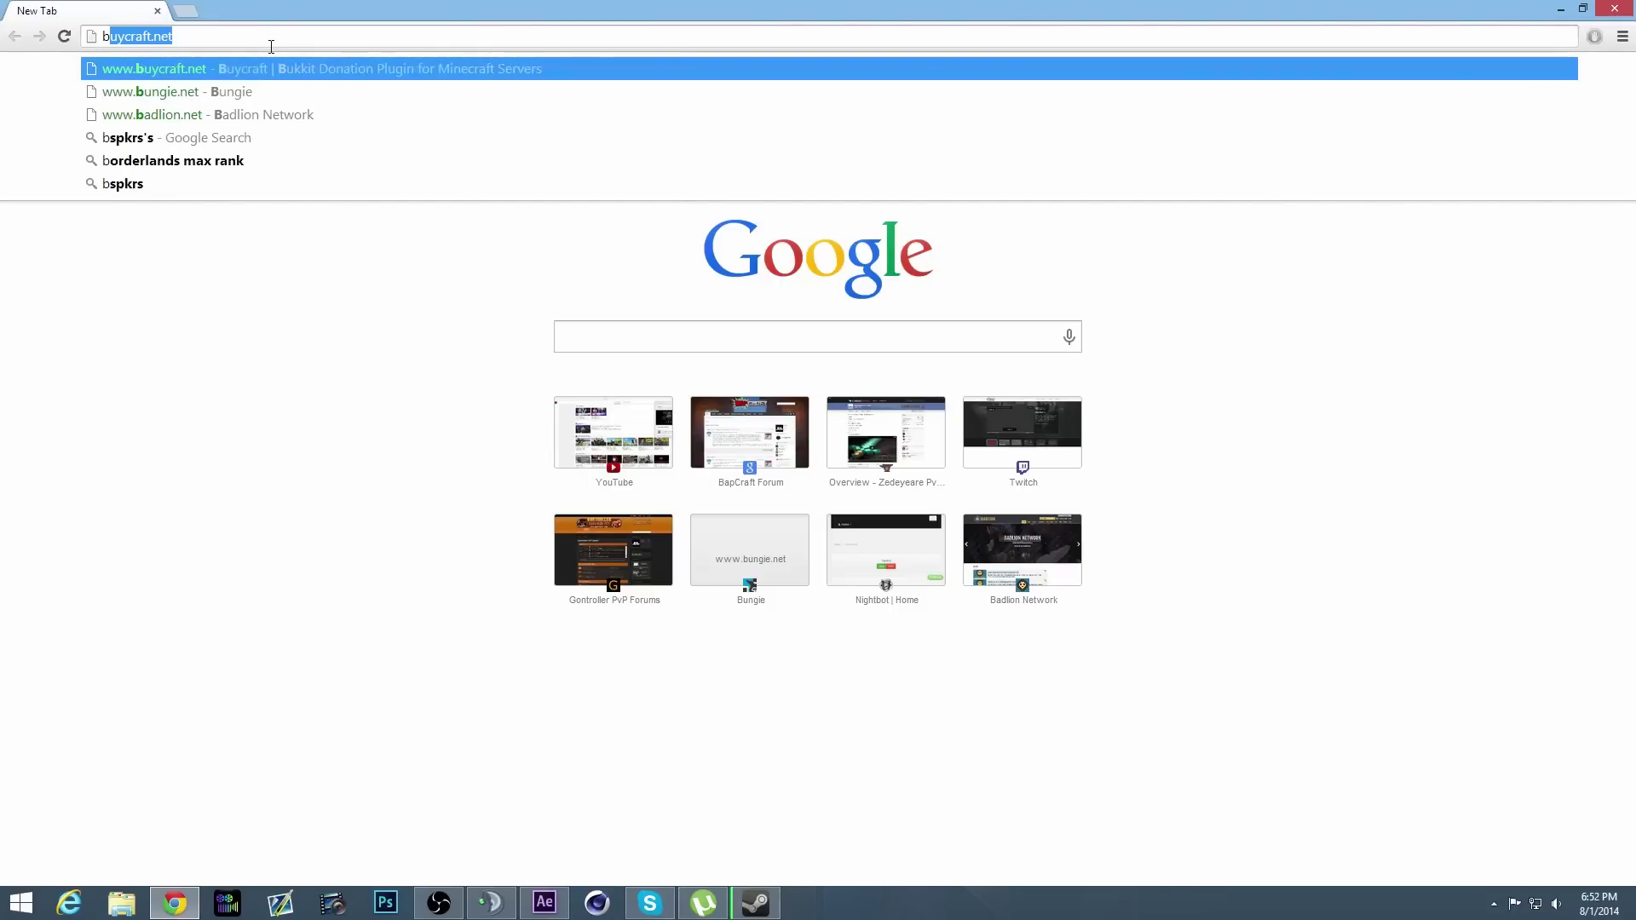
{"action": "type", "text": "spkrs"}
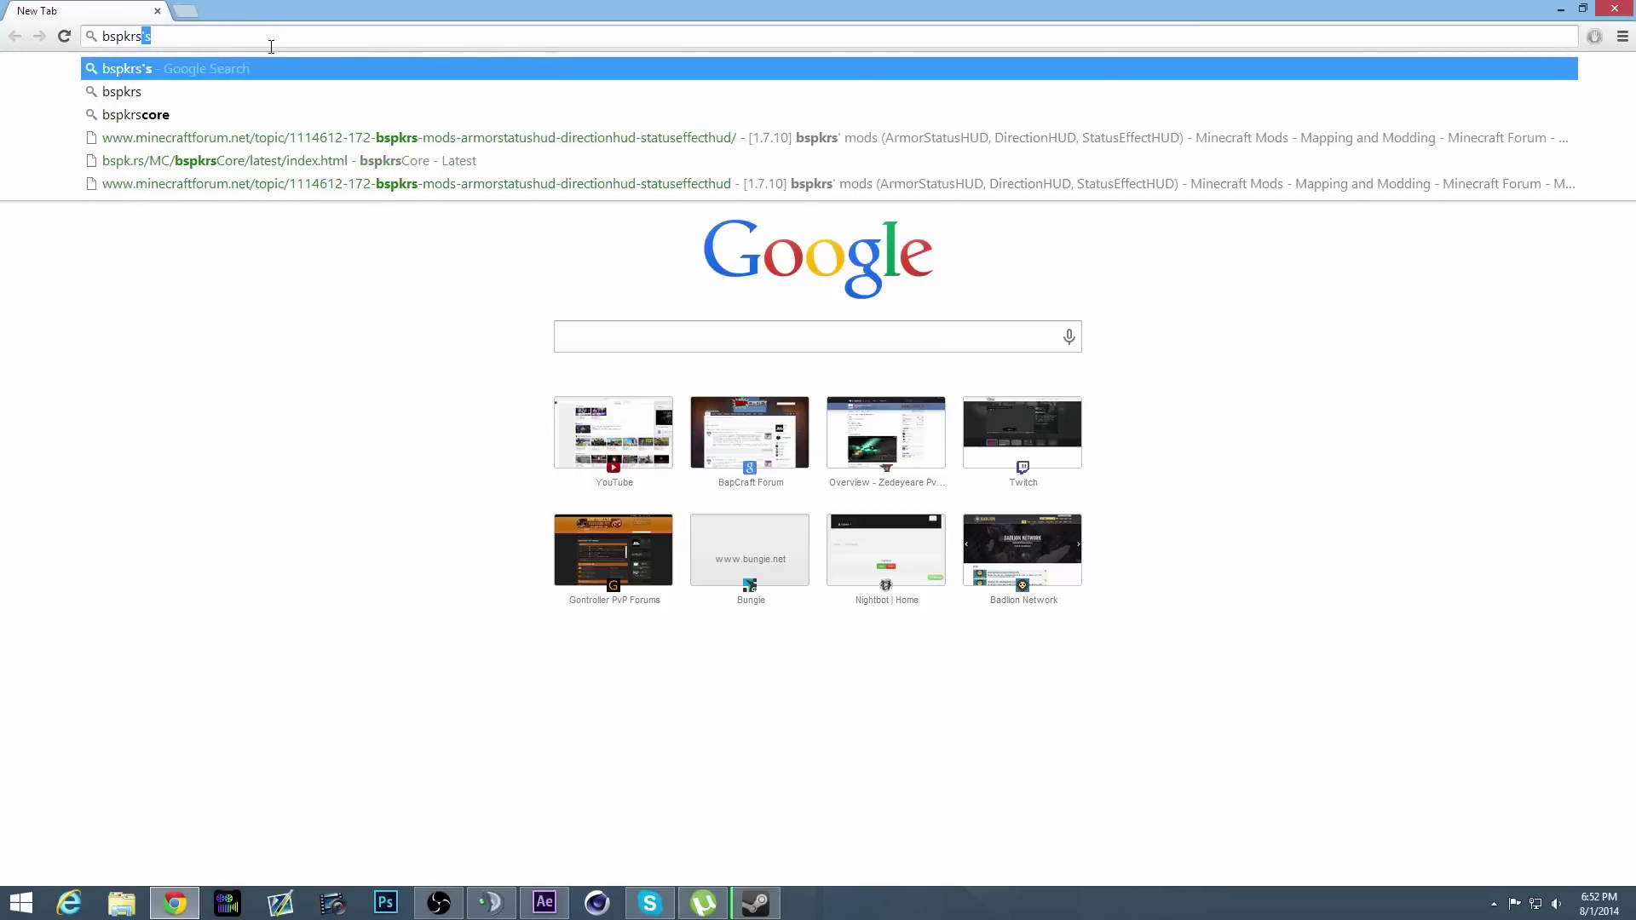
{"action": "type", "text": "\""}
{"action": "type", "text": "s"}
{"action": "key", "text": "Return"}
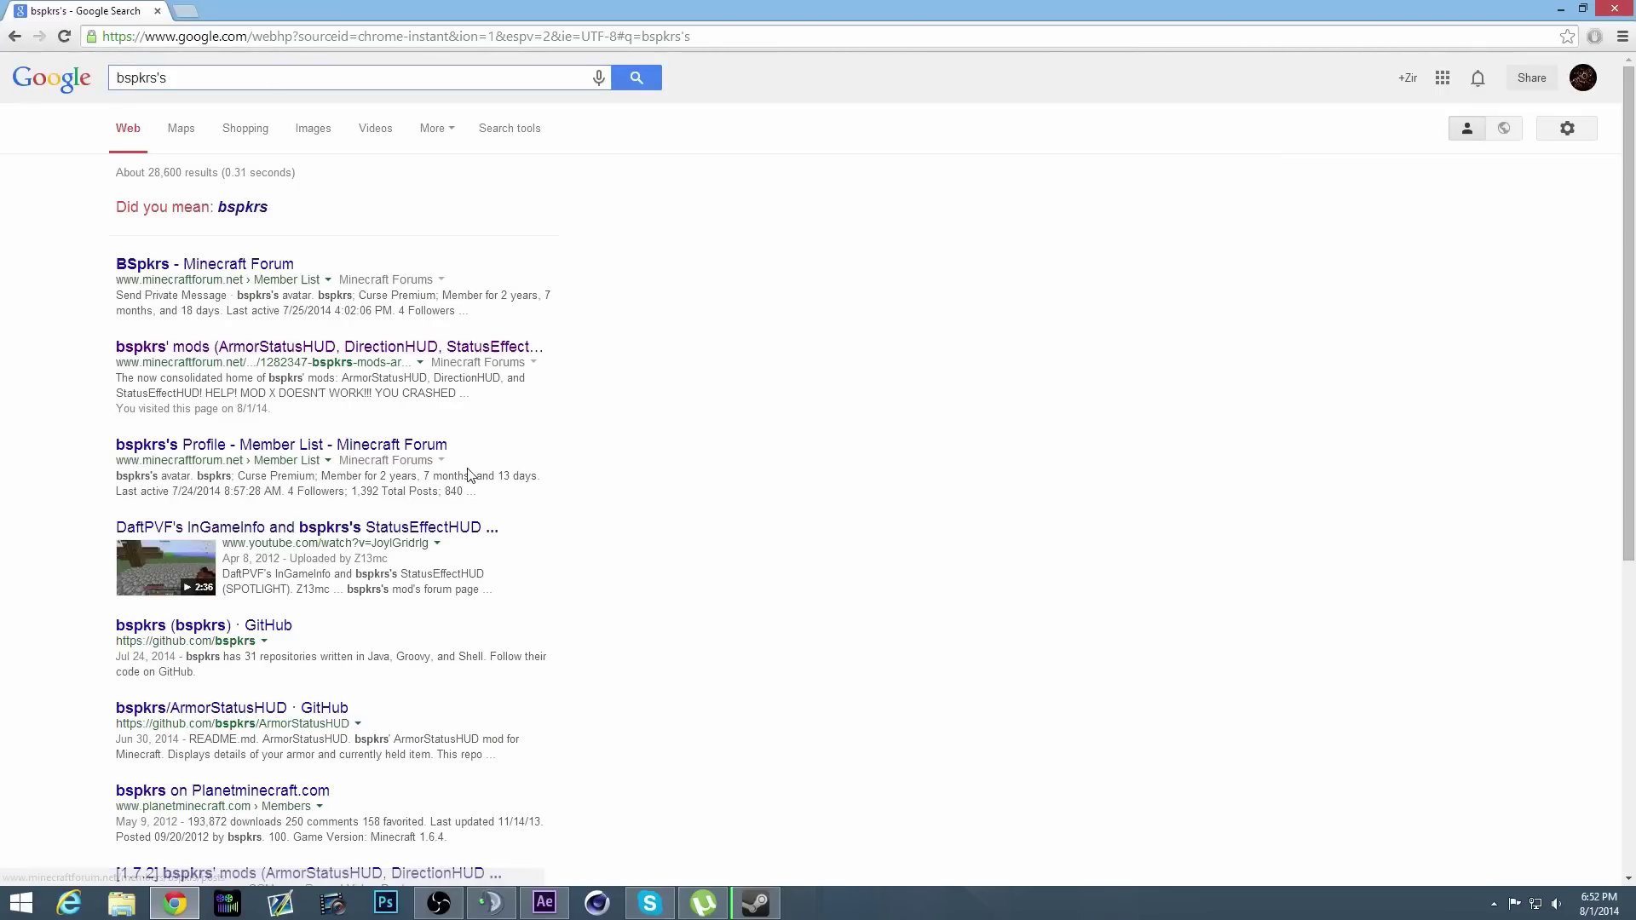
{"action": "left_click", "coordinate": [329, 346]}
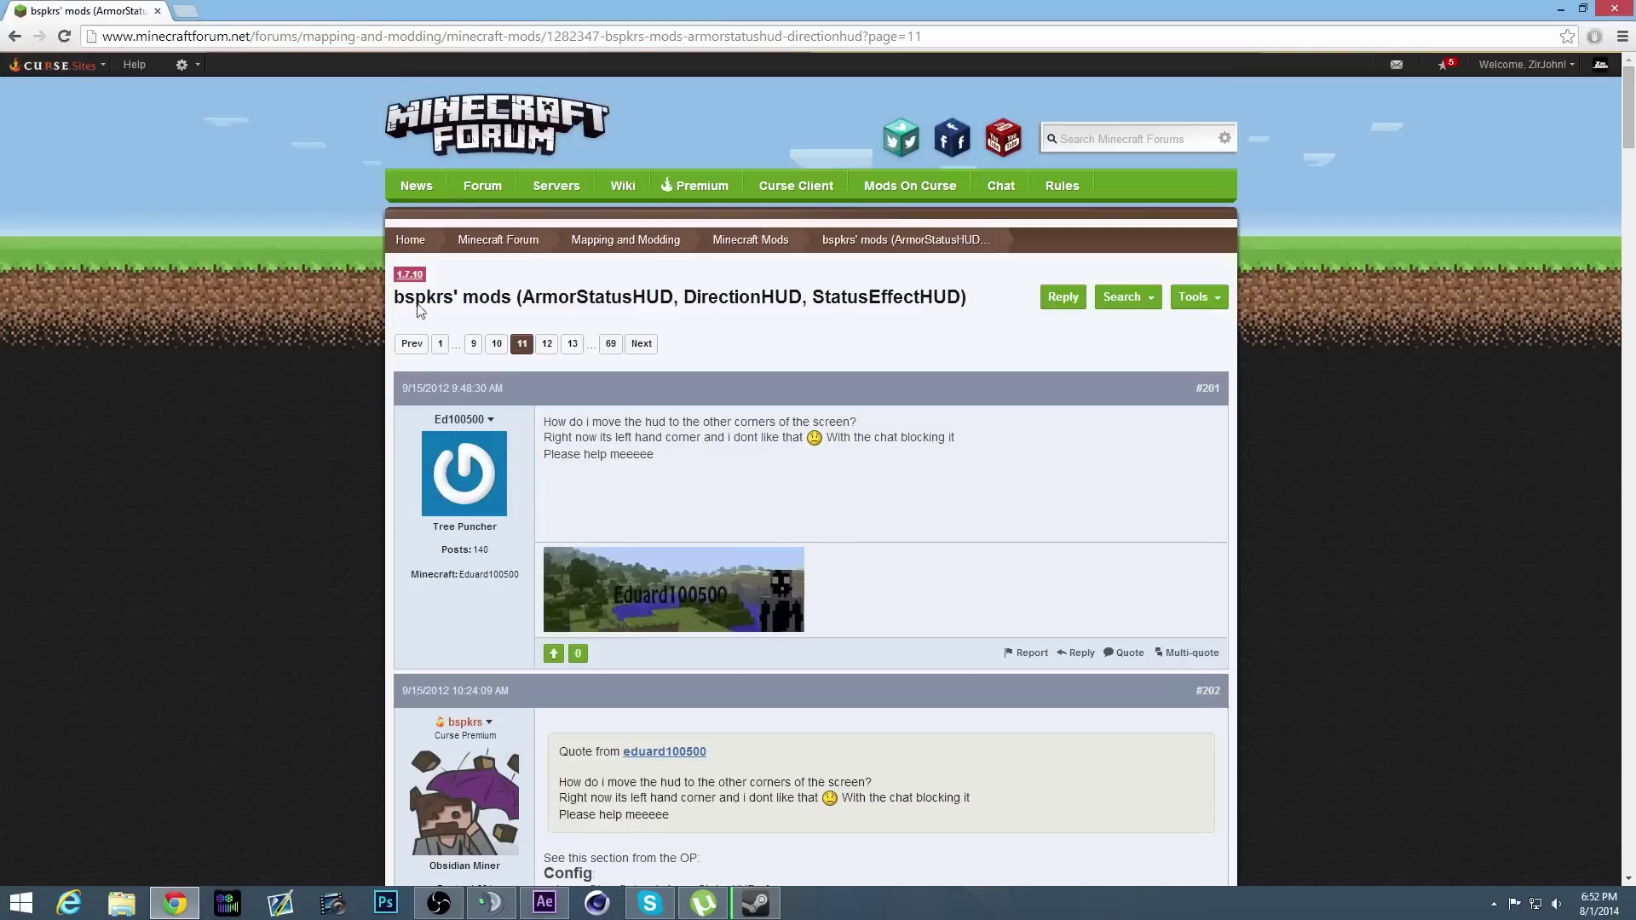
Go to the thread's first page and expand the ArmorStatusHUD More Info section.
{"action": "left_click", "coordinate": [440, 347]}
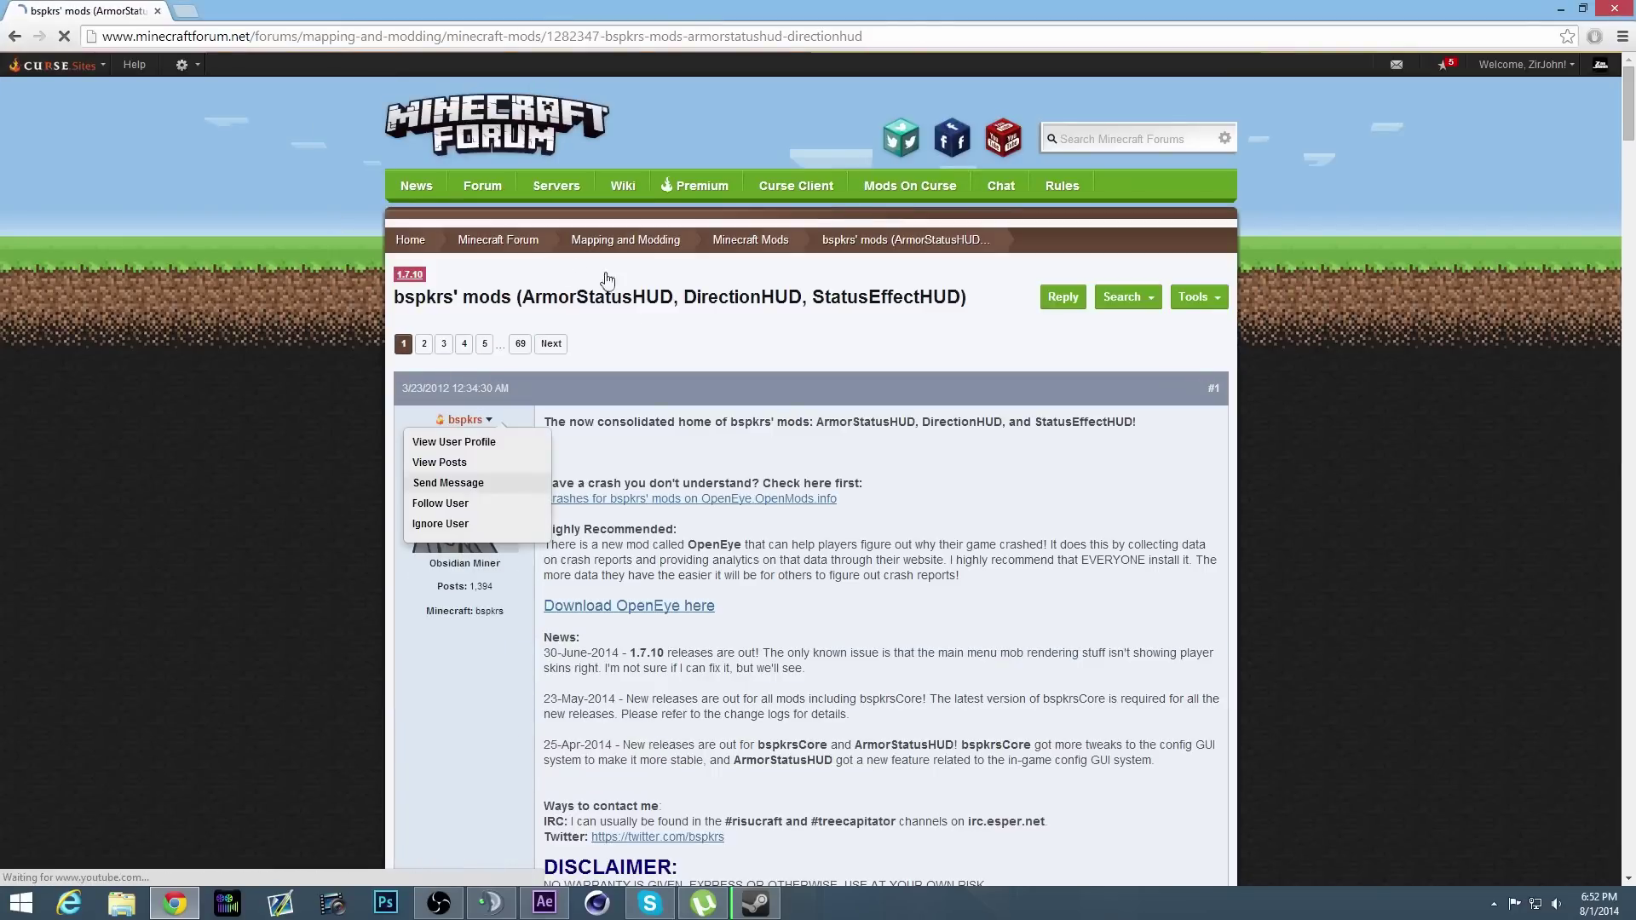
{"action": "left_click_drag", "start_coordinate": [523, 297], "coordinate": [841, 298]}
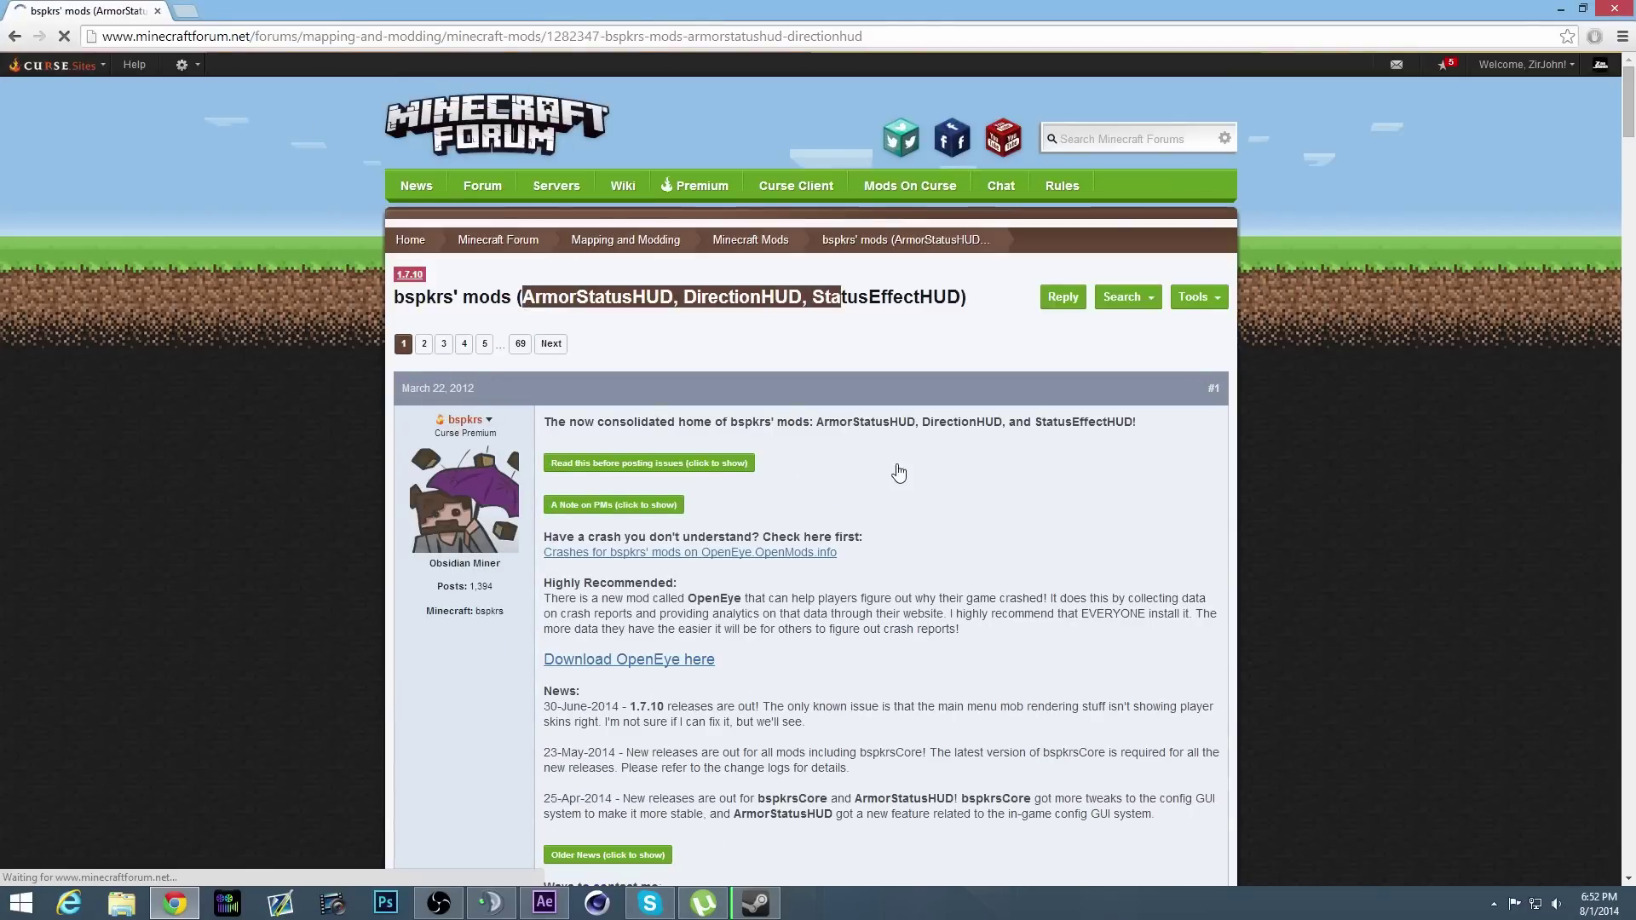
{"action": "left_click", "coordinate": [899, 473]}
{"action": "scroll", "coordinate": [899, 473], "scroll_direction": "down", "scroll_amount": 15}
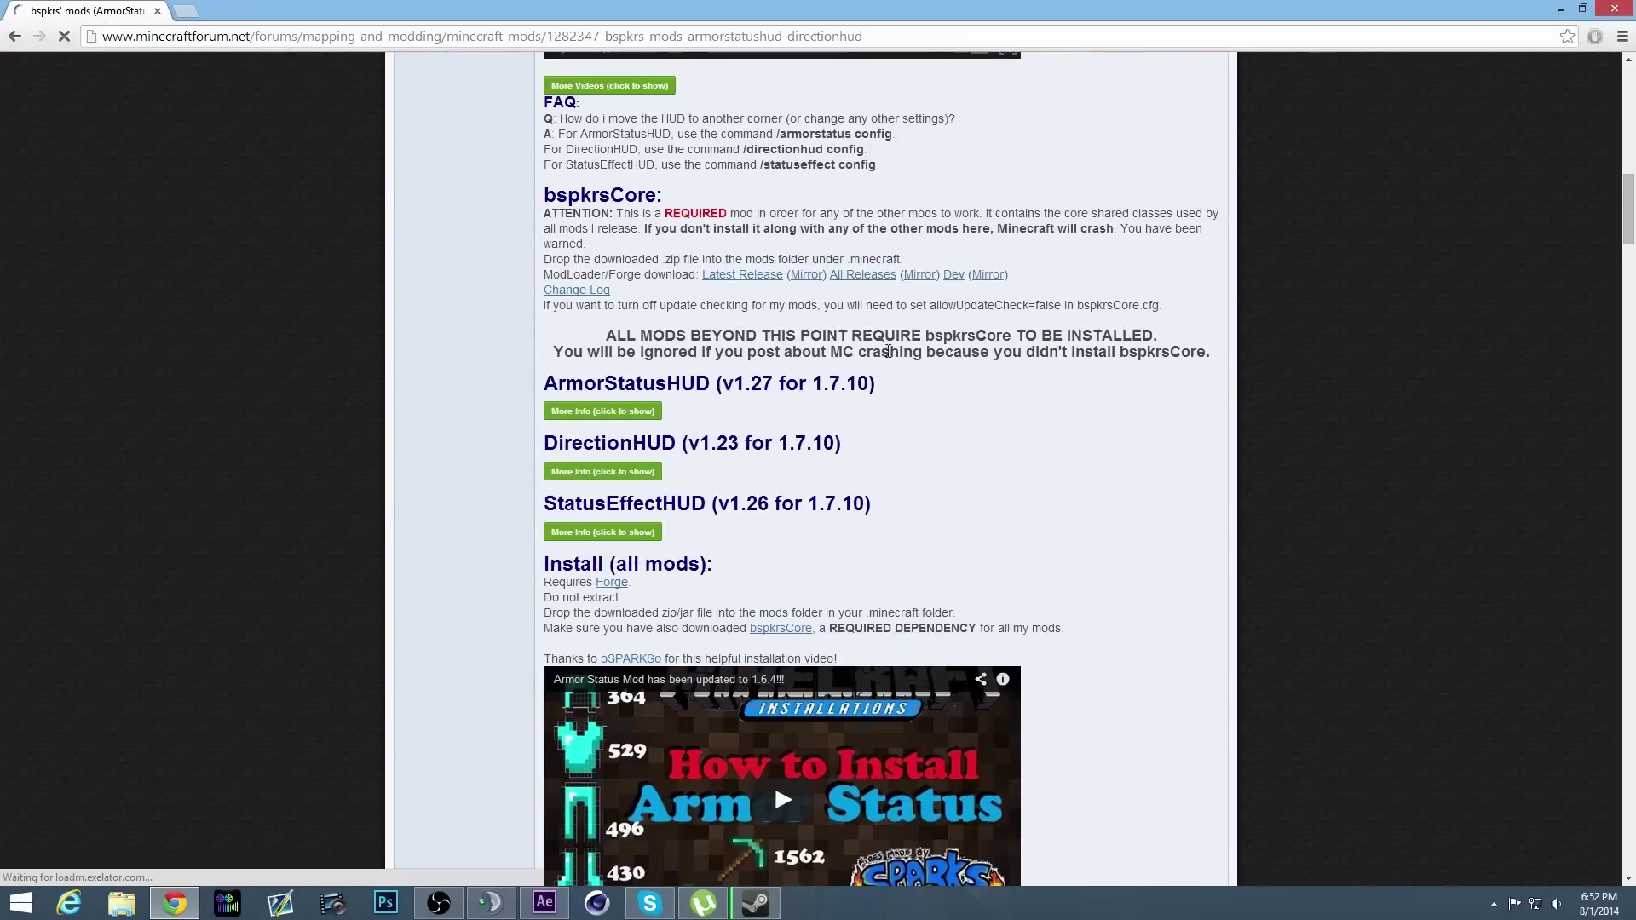
{"action": "left_click", "coordinate": [603, 411]}
Open the latest ArmorStatusHUD release and follow the adf.ly link for ArmorStatusHUD-client-1.27.jar.
{"action": "scroll", "coordinate": [603, 417], "scroll_direction": "down", "scroll_amount": 4}
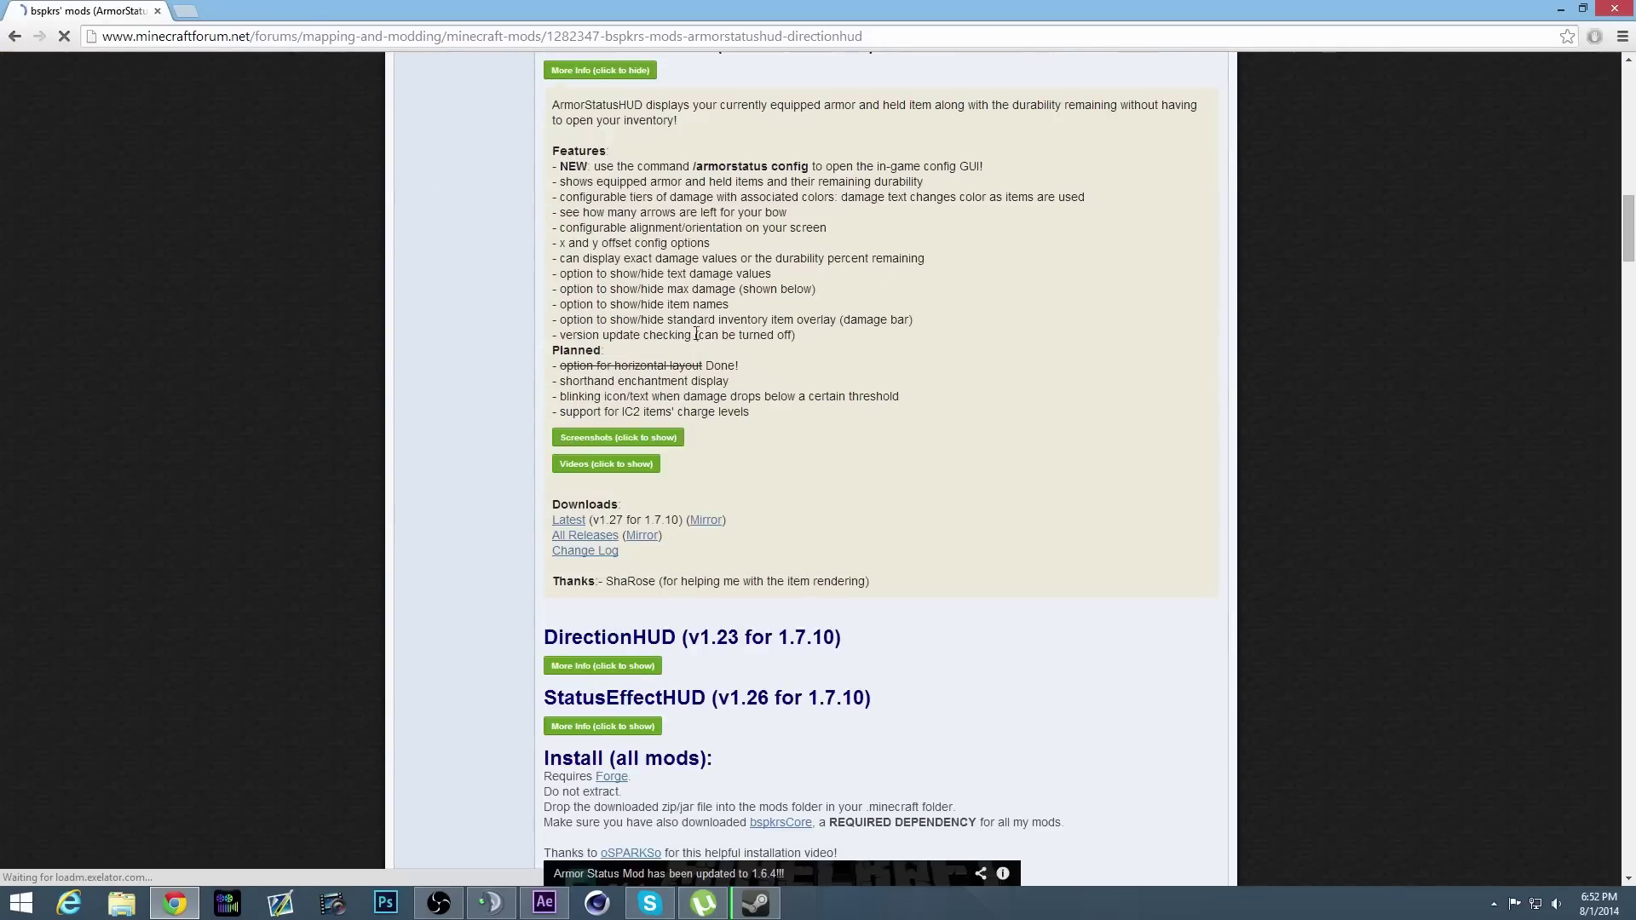
{"action": "left_click", "coordinate": [565, 521]}
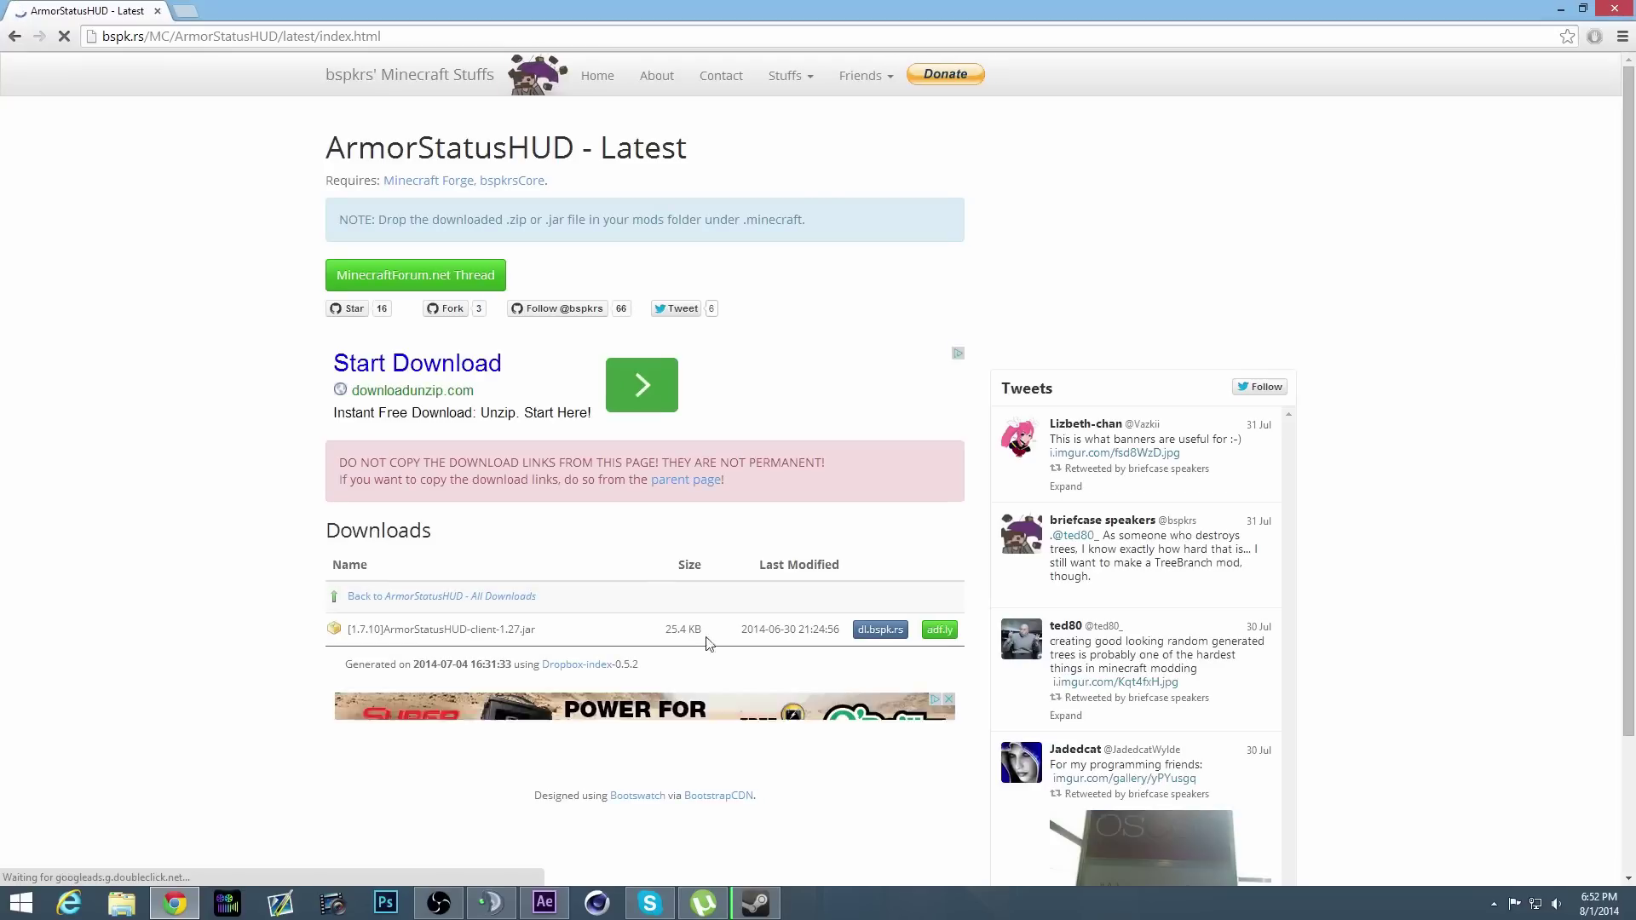
{"action": "left_click", "coordinate": [947, 629]}
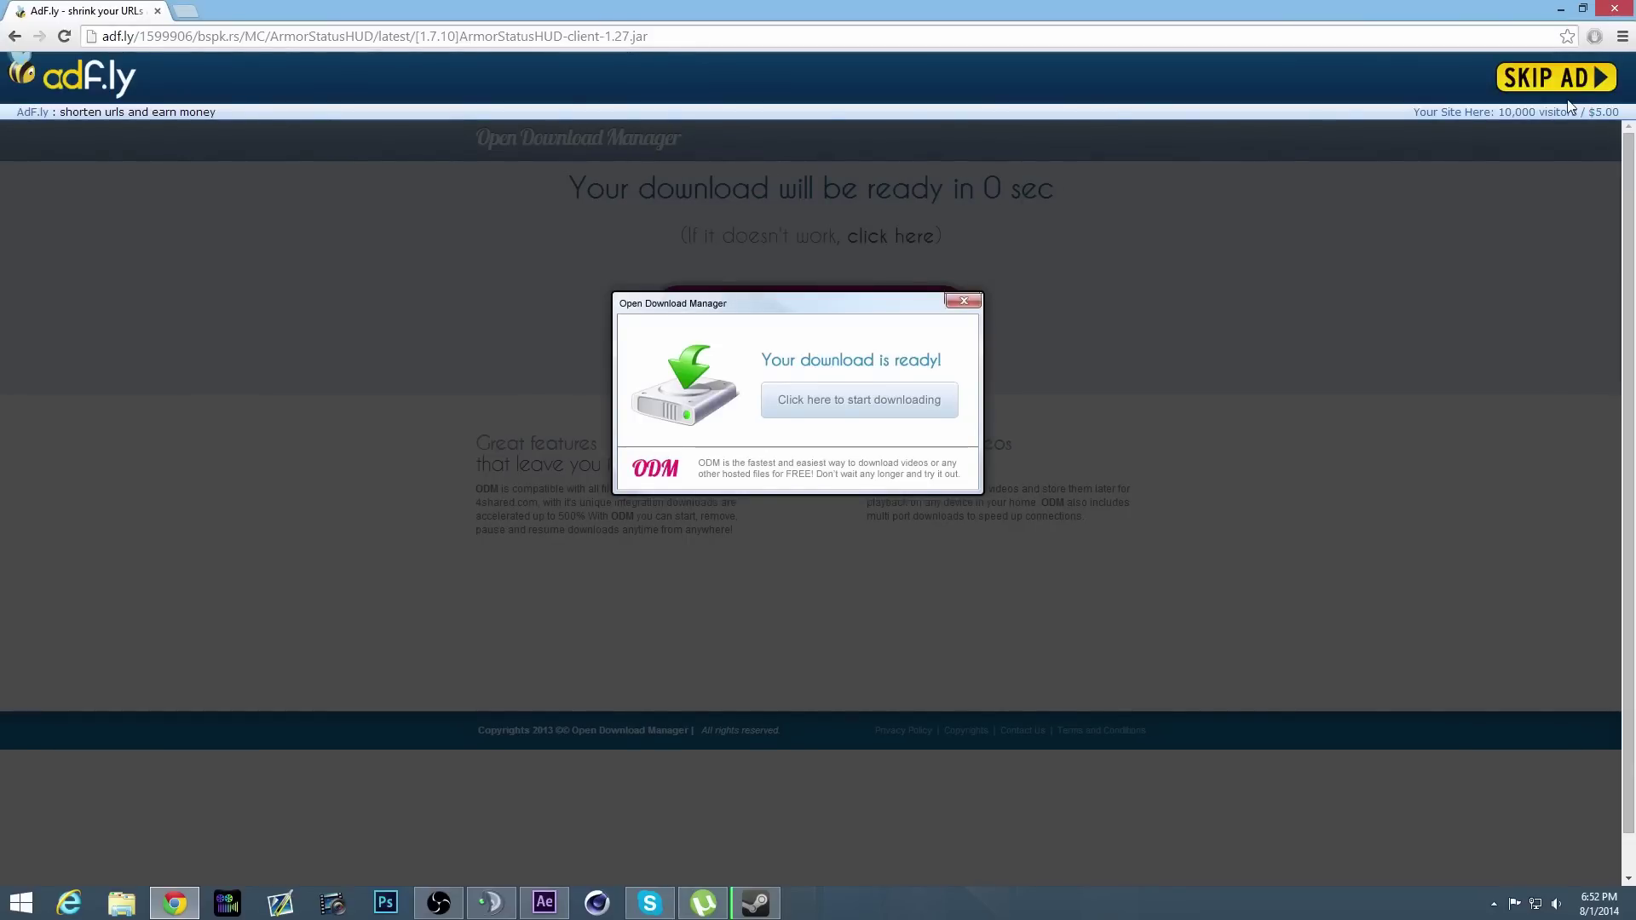
Skip the adf.ly ad and keep the downloaded ArmorStatusHUD 1.27 jar.
{"action": "left_click", "coordinate": [1552, 85]}
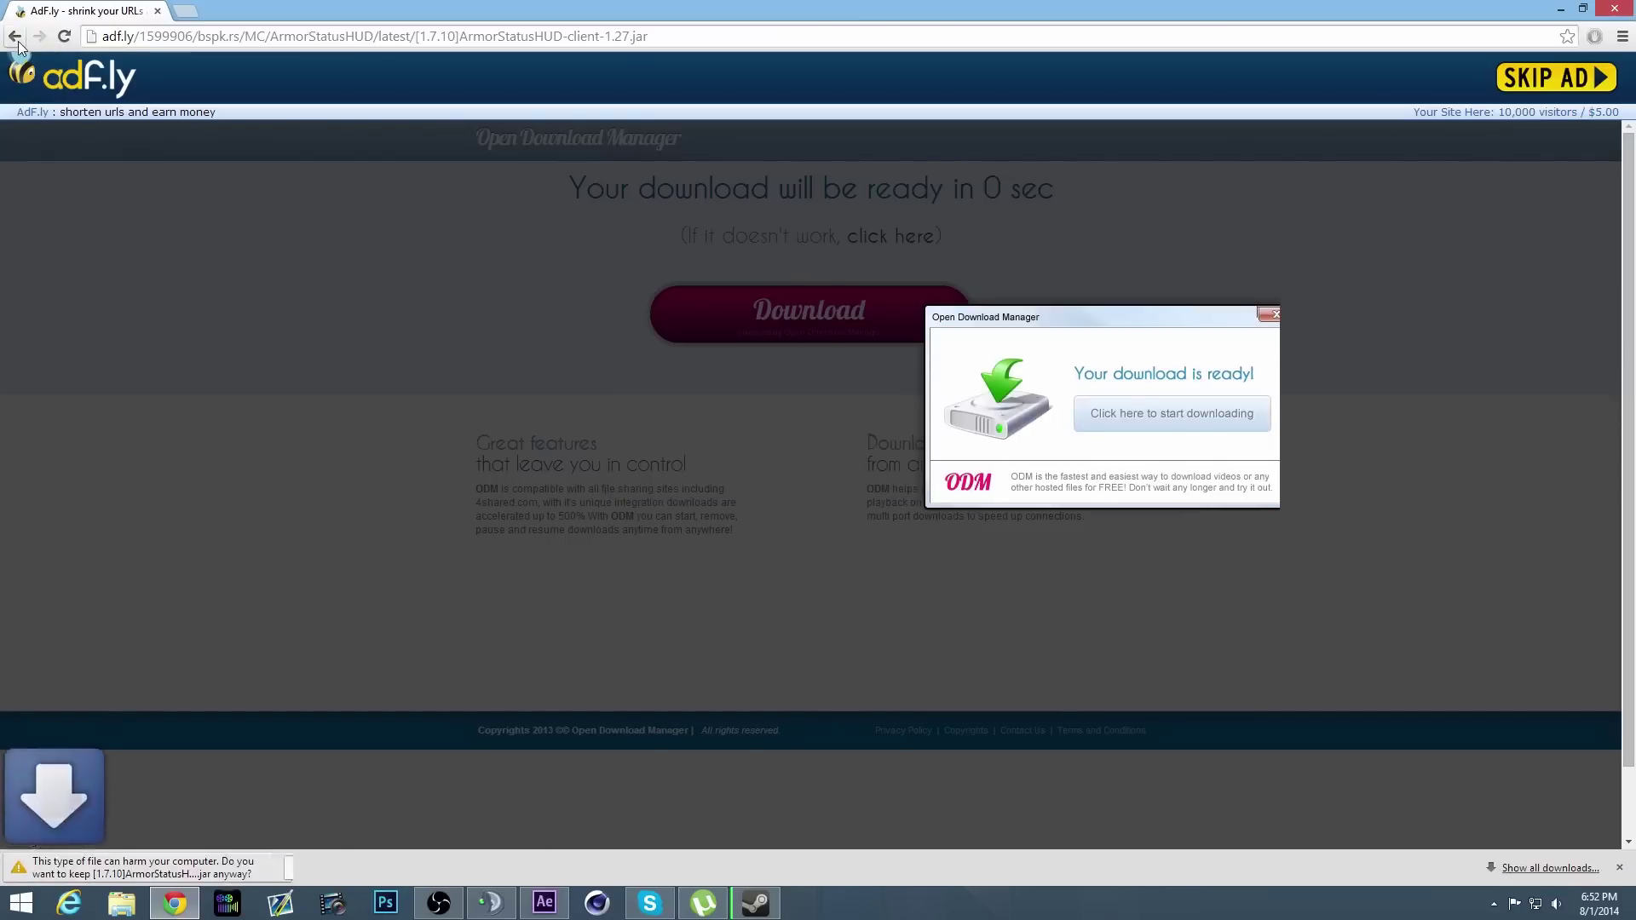
{"action": "left_click", "coordinate": [312, 868]}
{"action": "left_click", "coordinate": [12, 38]}
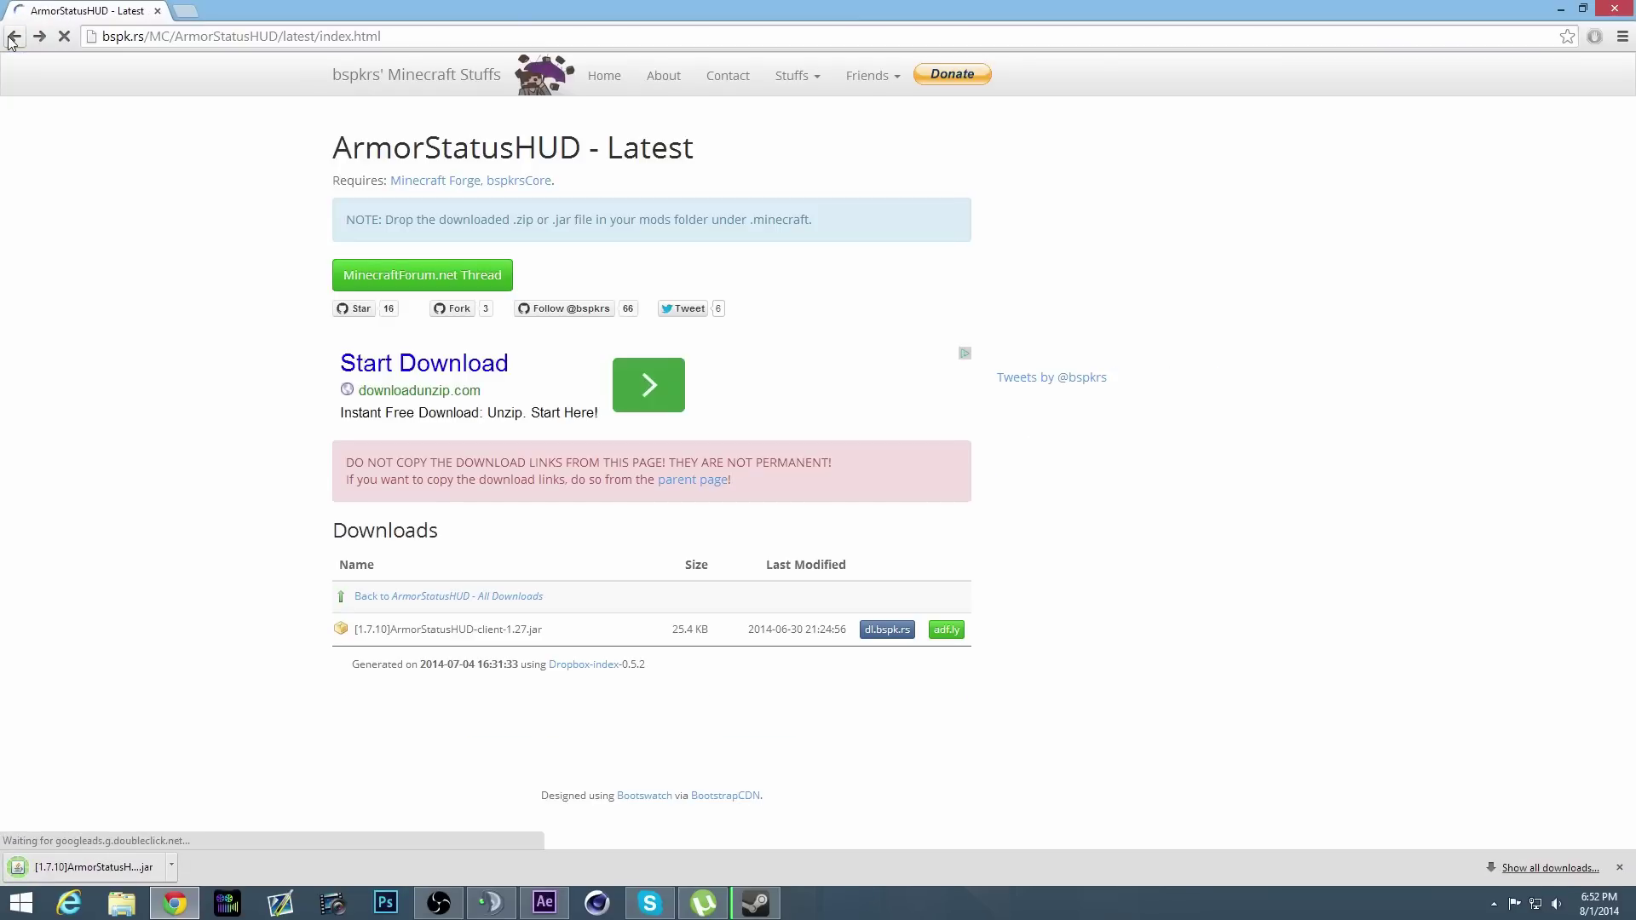
Return to the forum thread and open the bspkrsCore All Downloads page.
{"action": "left_click", "coordinate": [12, 38]}
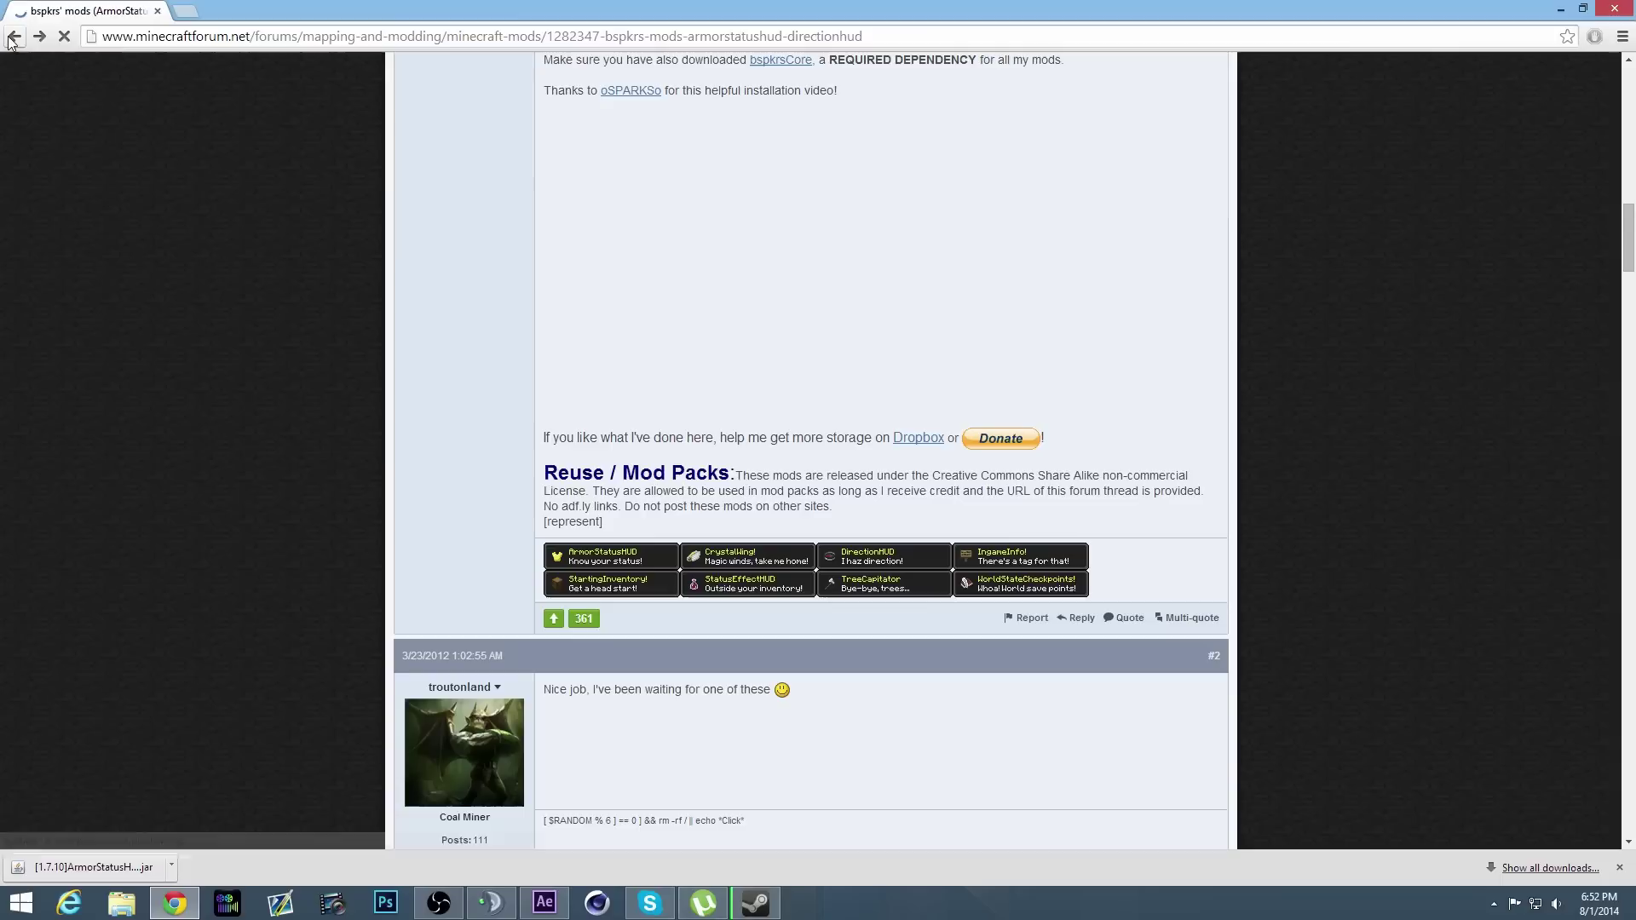
{"action": "scroll", "coordinate": [708, 252], "scroll_direction": "up", "scroll_amount": 3}
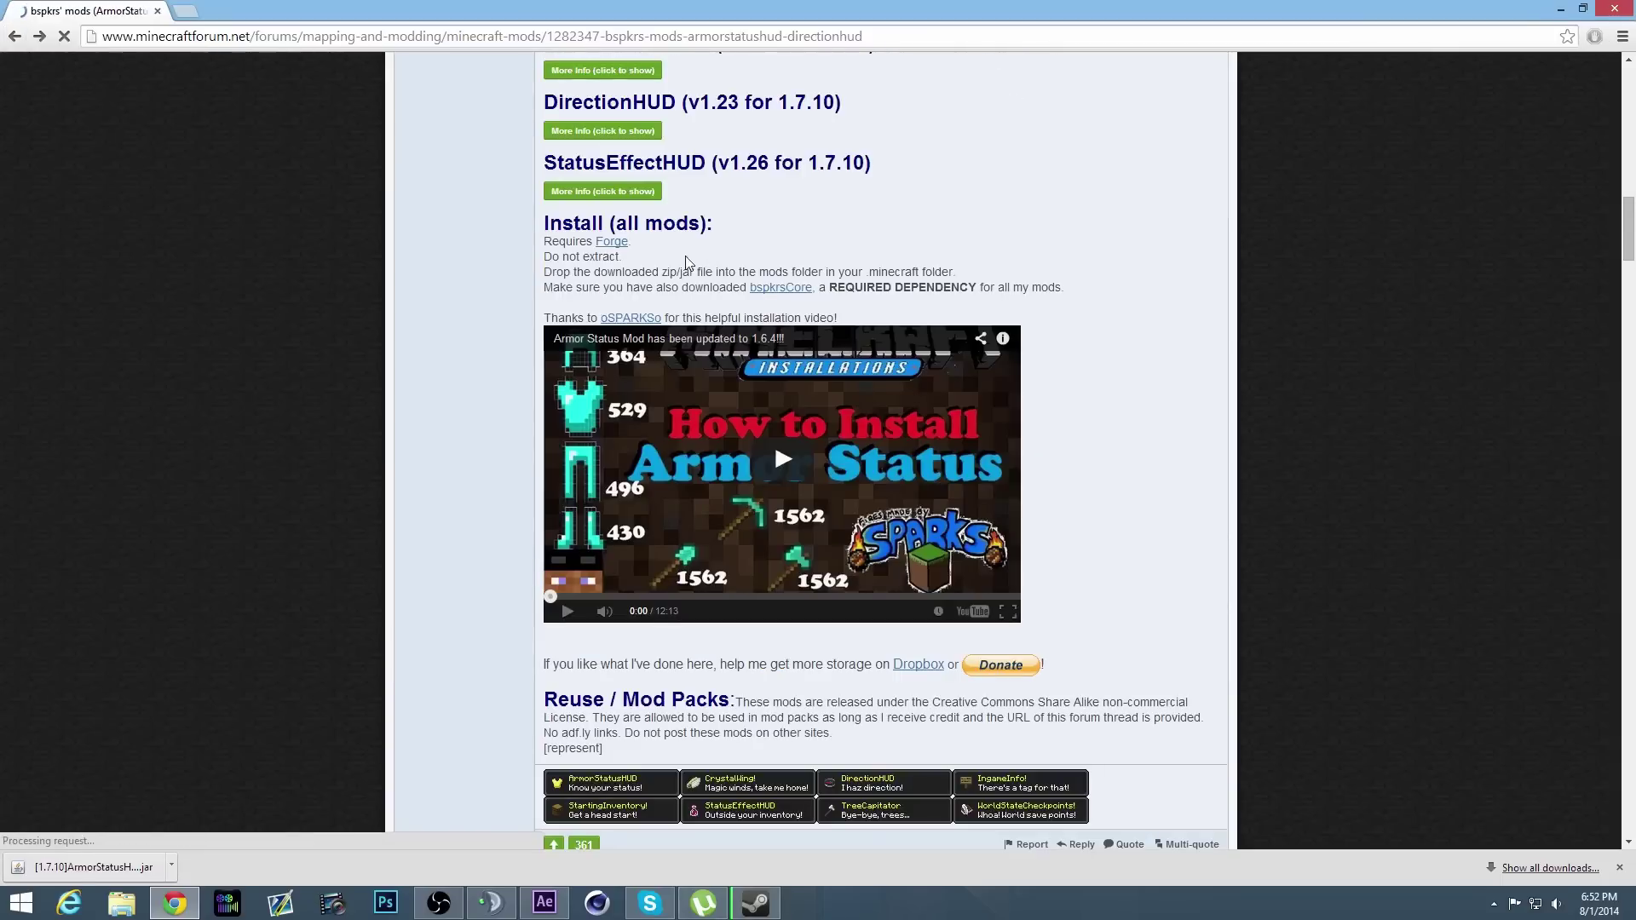
{"action": "left_click", "coordinate": [759, 289]}
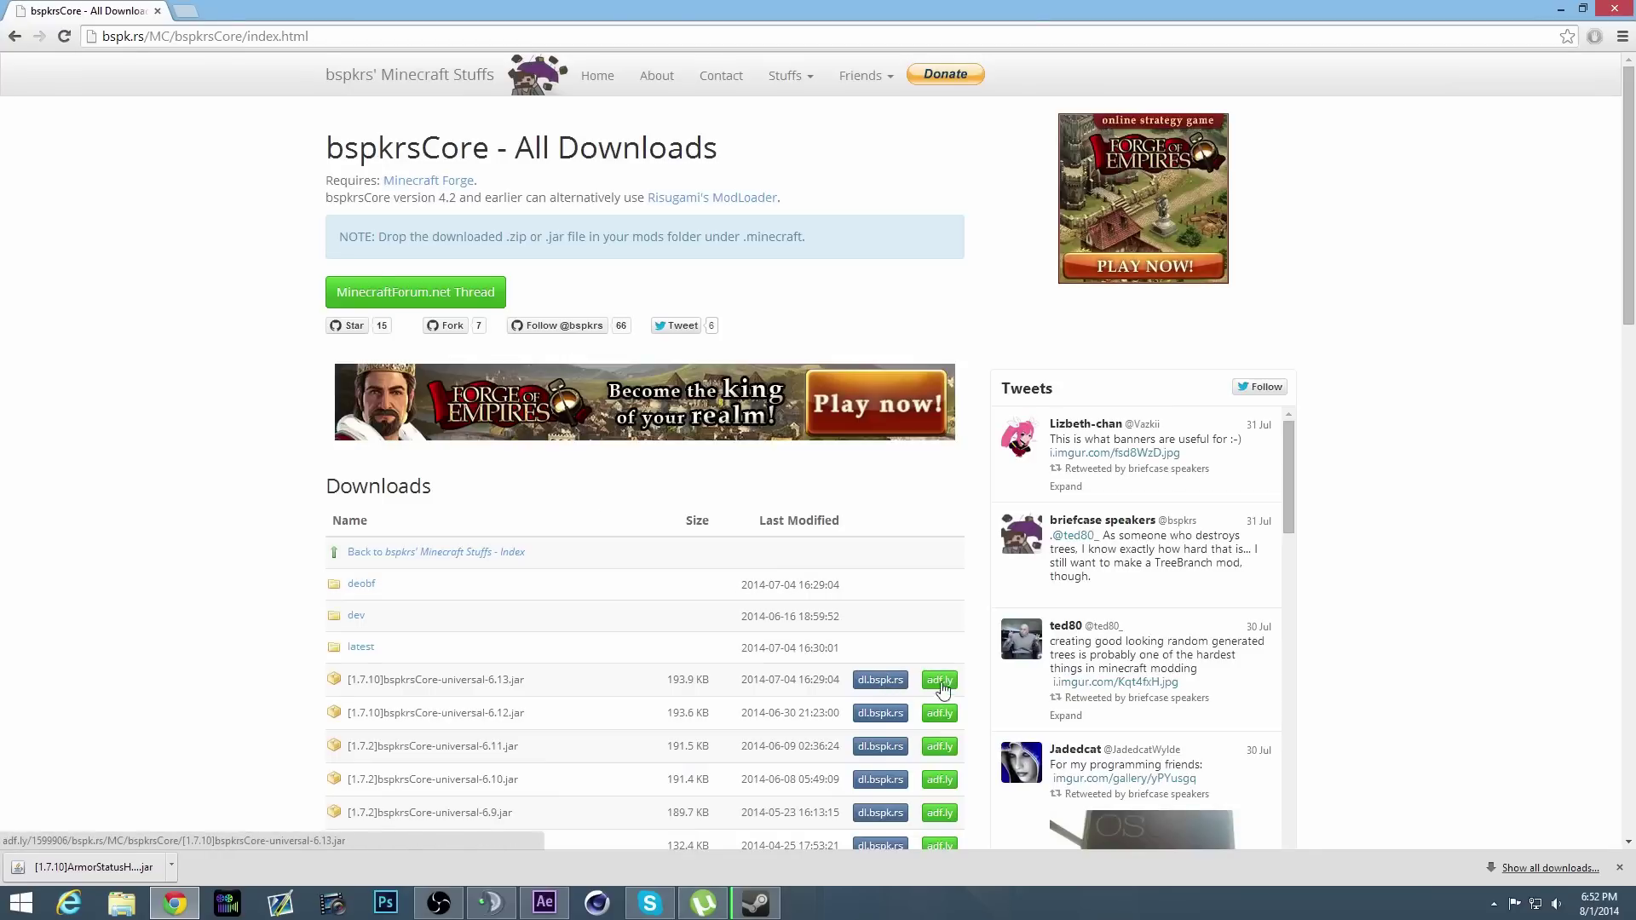
Download and keep [1.7.10]bspkrsCore-universal-6.13.jar, then open File Explorer at This PC.
{"action": "left_click", "coordinate": [887, 686]}
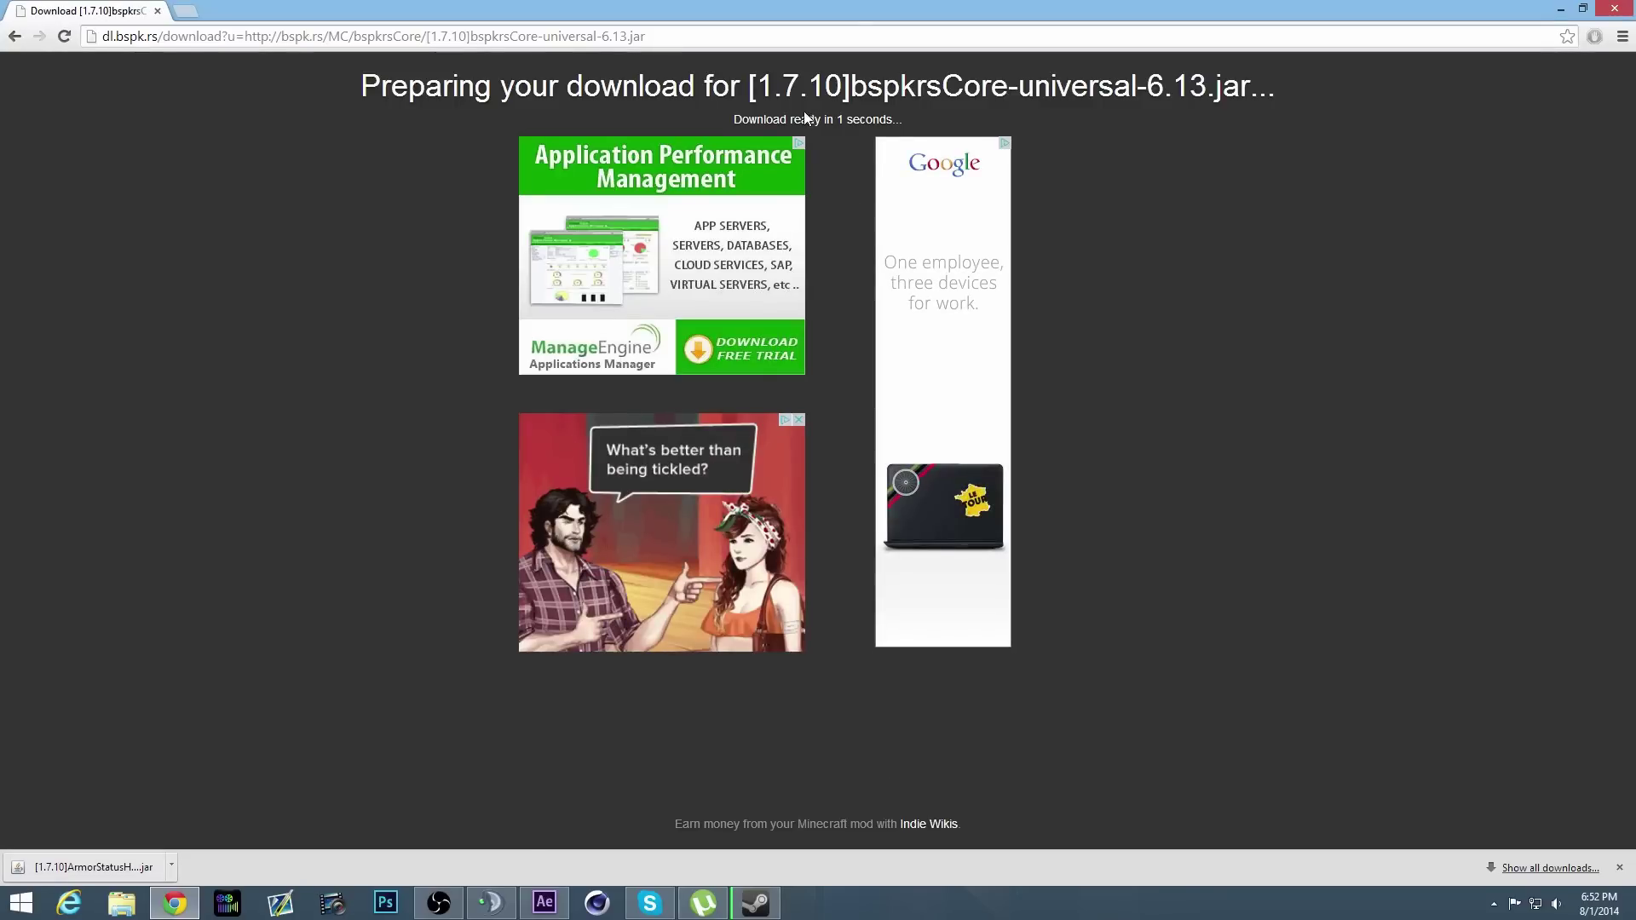
{"action": "left_click", "coordinate": [780, 156]}
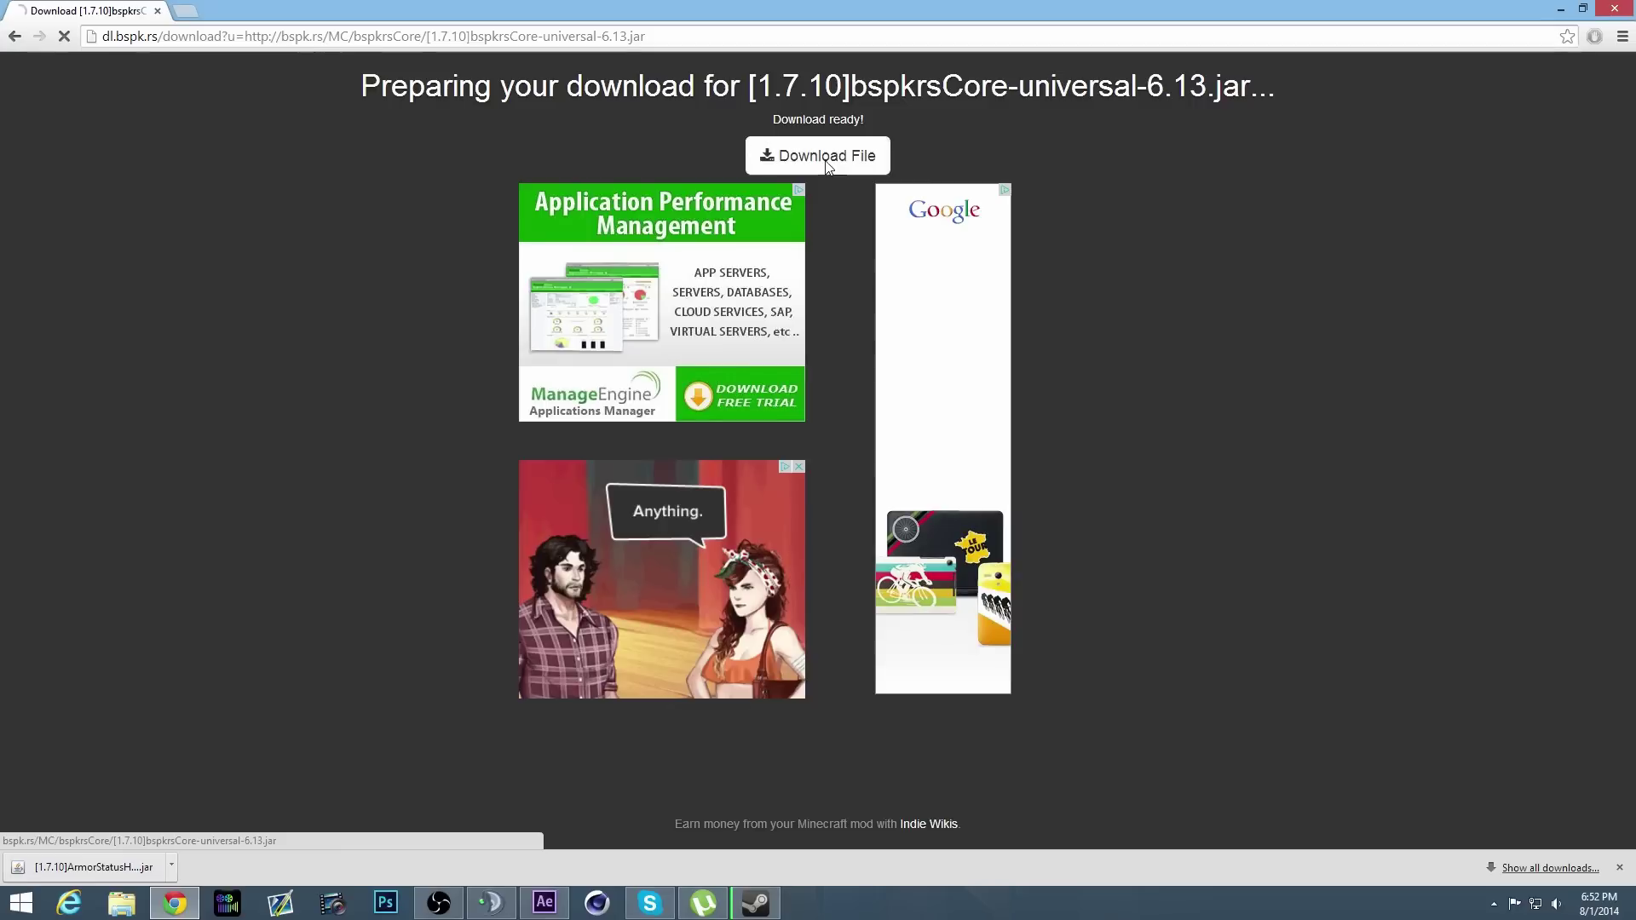
{"action": "left_click", "coordinate": [311, 868]}
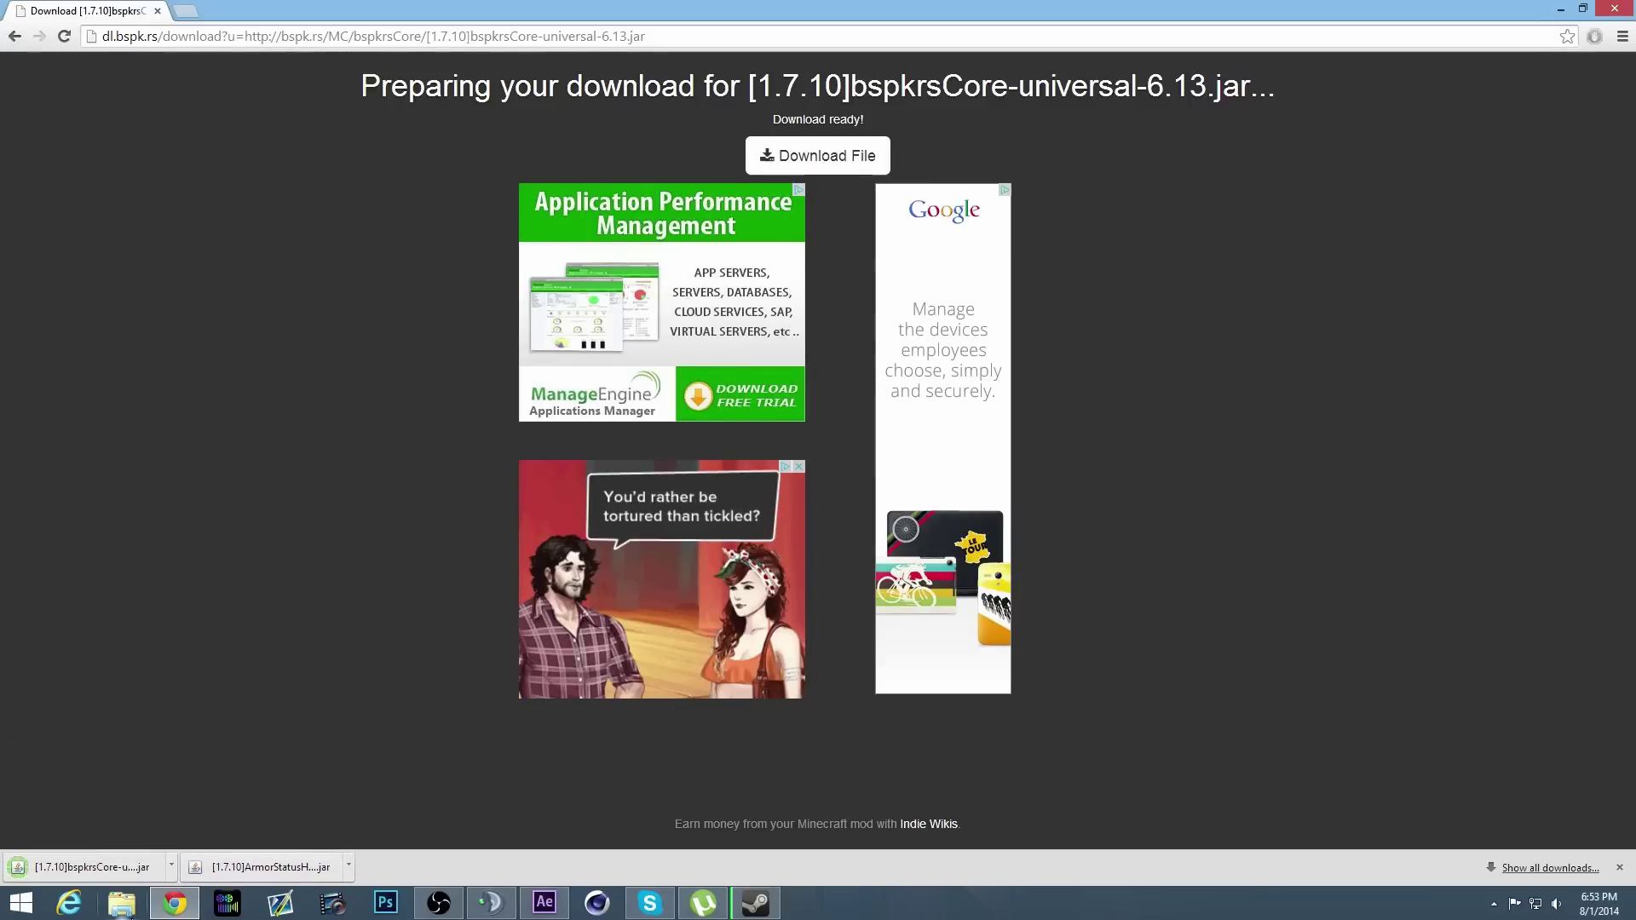
{"action": "left_click", "coordinate": [121, 904]}
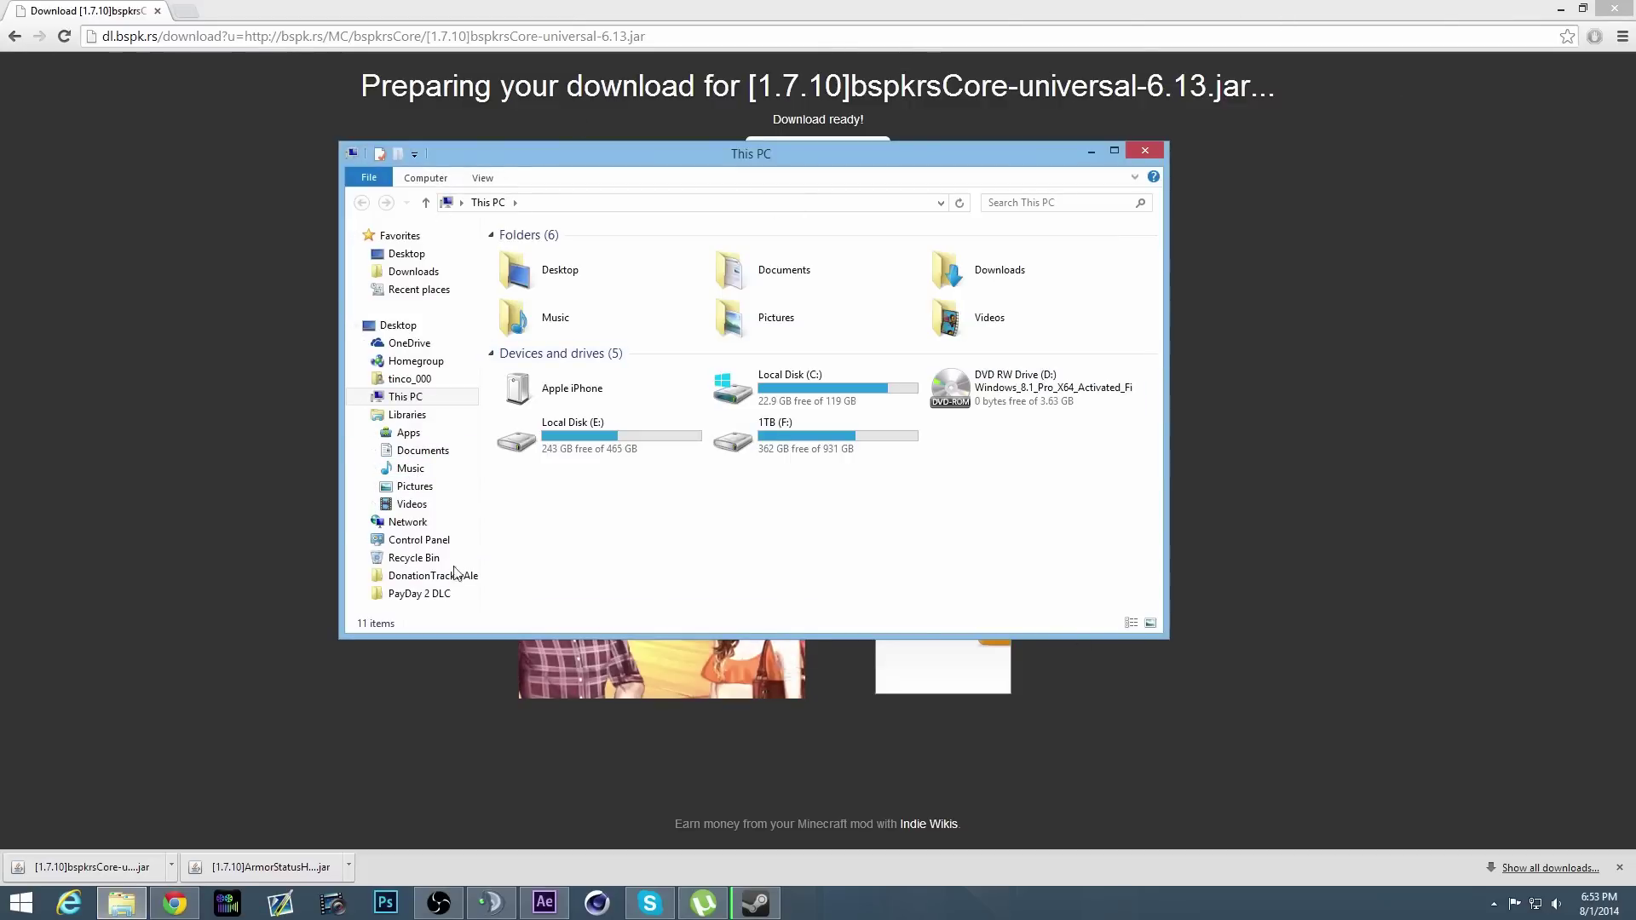
Turn on 'Show hidden files, folders, and drives' so AppData appears in the home folder.
{"action": "left_click", "coordinate": [409, 378]}
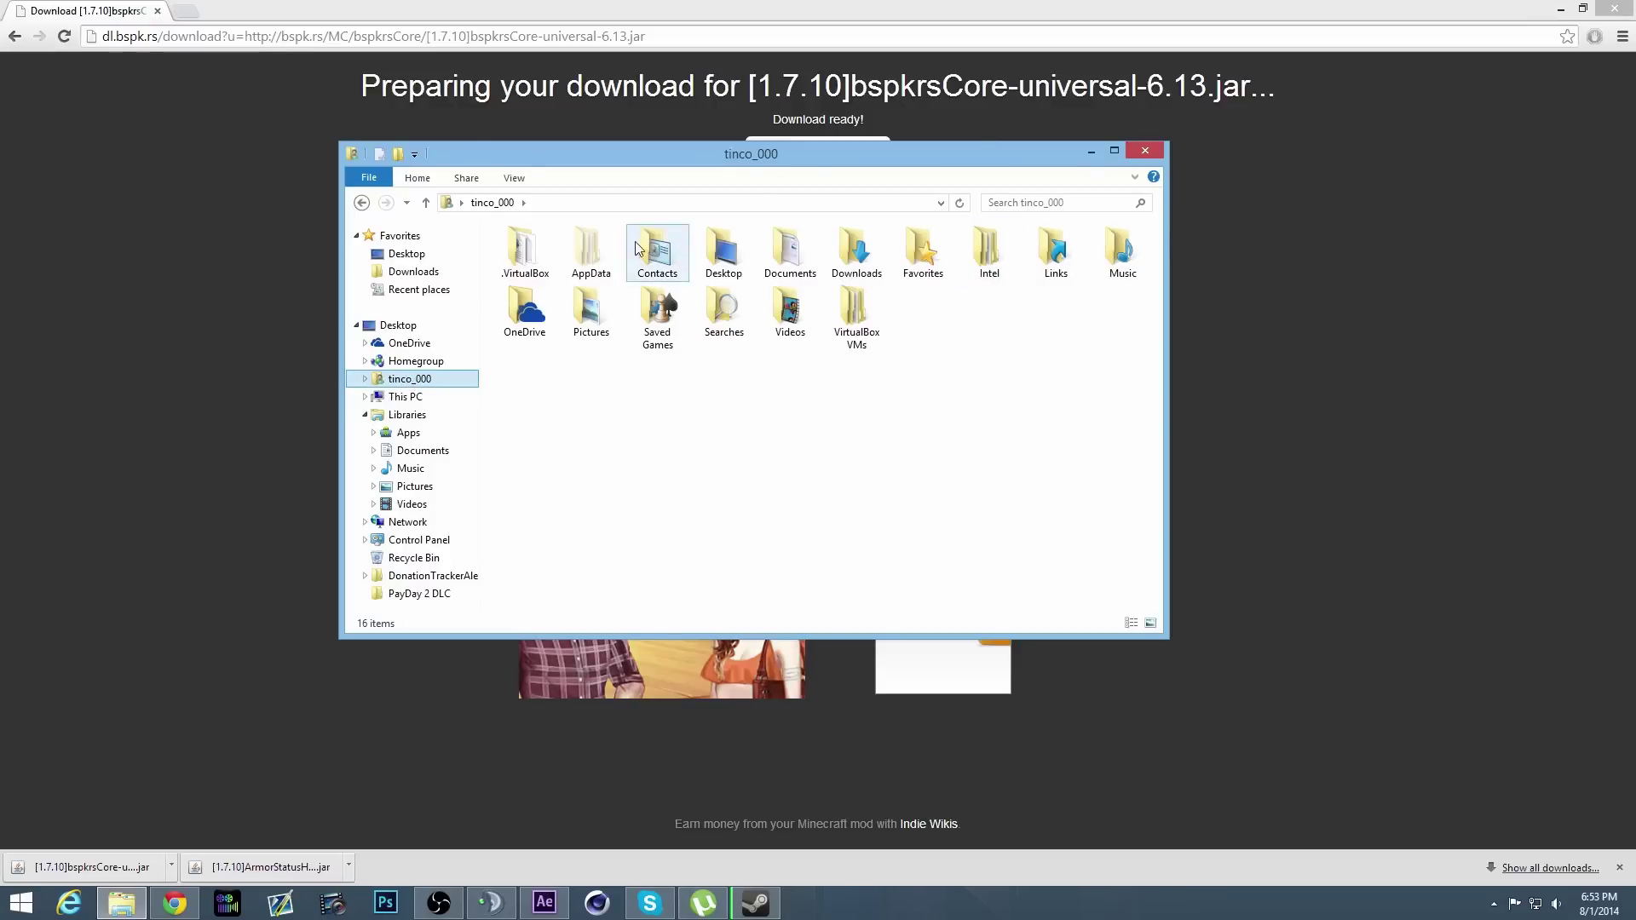
{"action": "left_click", "coordinate": [610, 258]}
{"action": "left_click", "coordinate": [514, 182]}
{"action": "left_click", "coordinate": [1078, 213]}
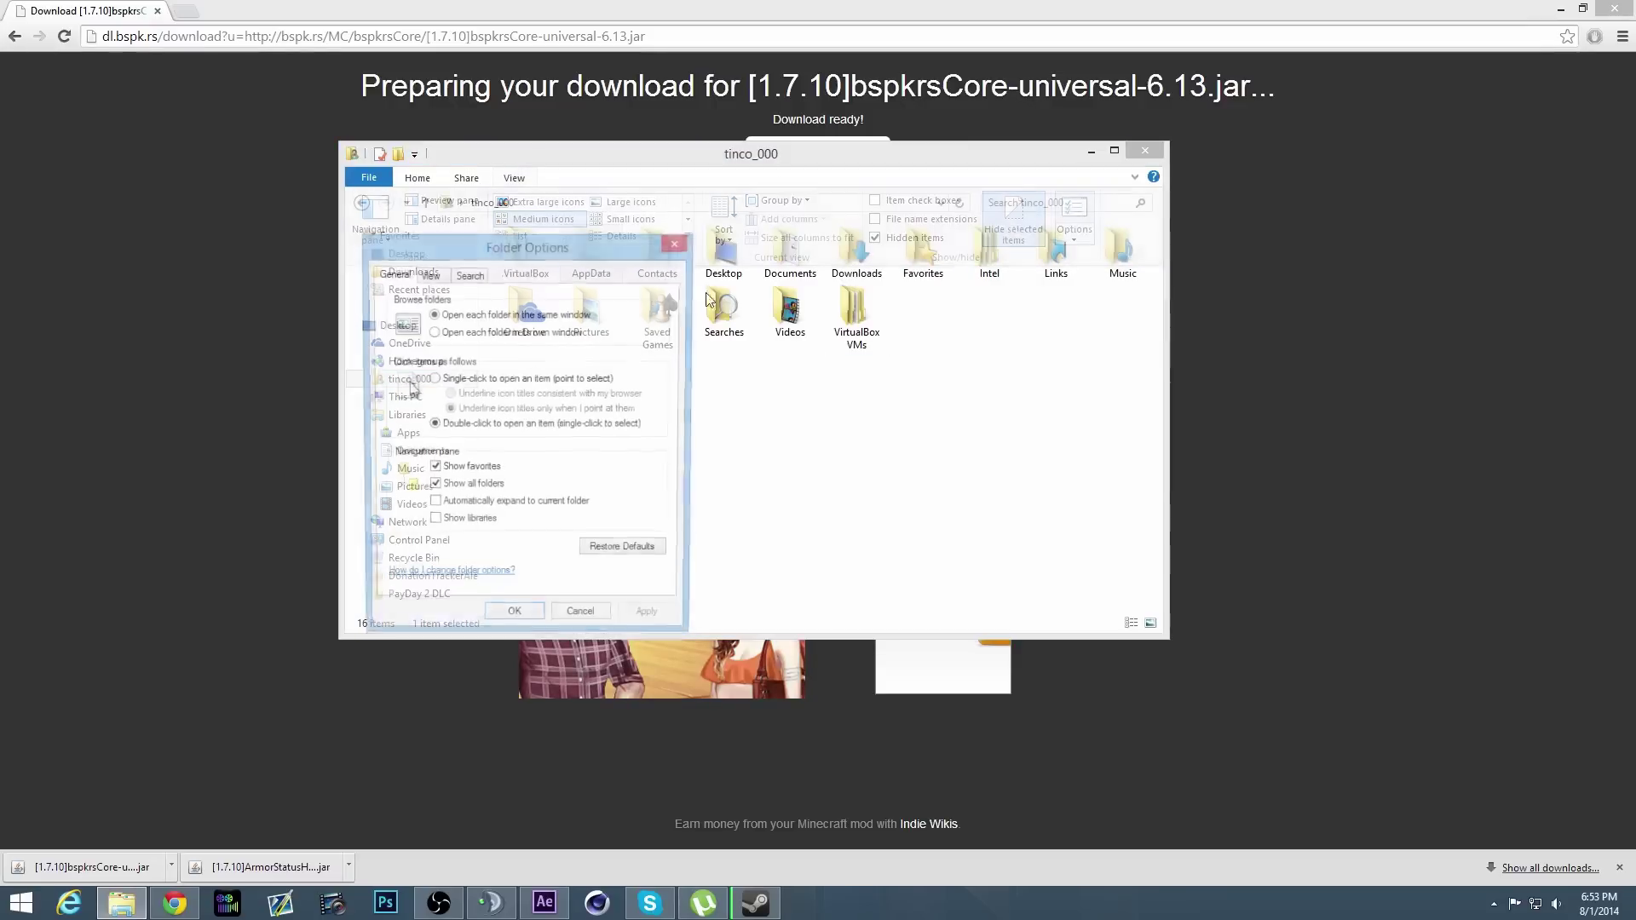
{"action": "left_click", "coordinate": [442, 281]}
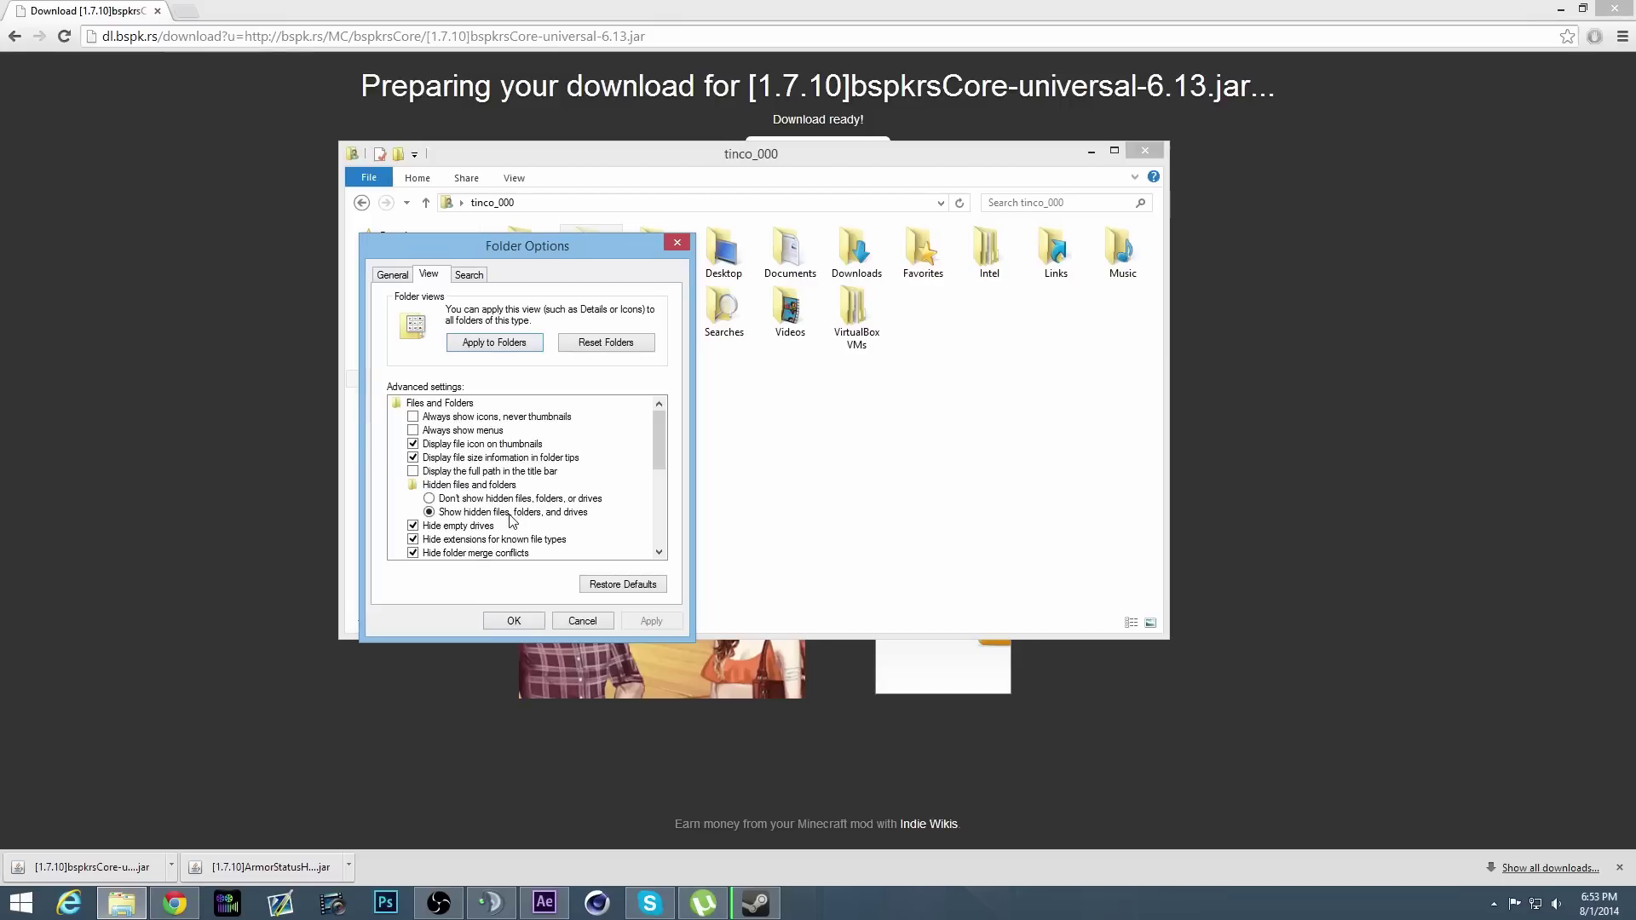
{"action": "left_click", "coordinate": [569, 623]}
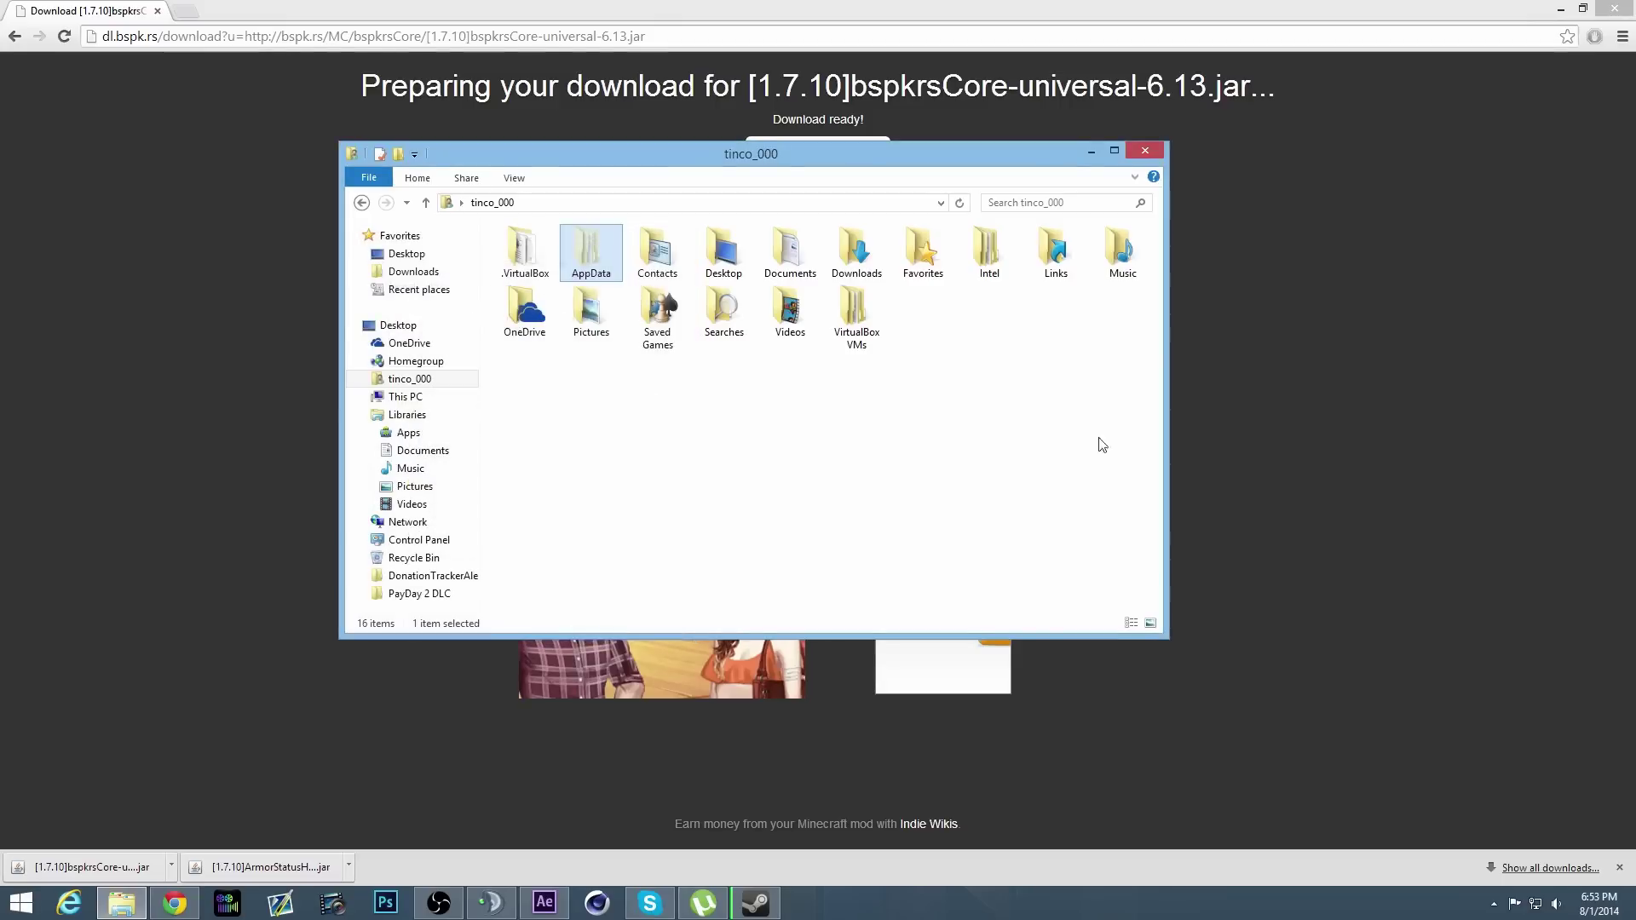
Open the AppData > Roaming > .minecraft > mods folder.
{"action": "double_click", "coordinate": [603, 274]}
{"action": "double_click", "coordinate": [585, 291]}
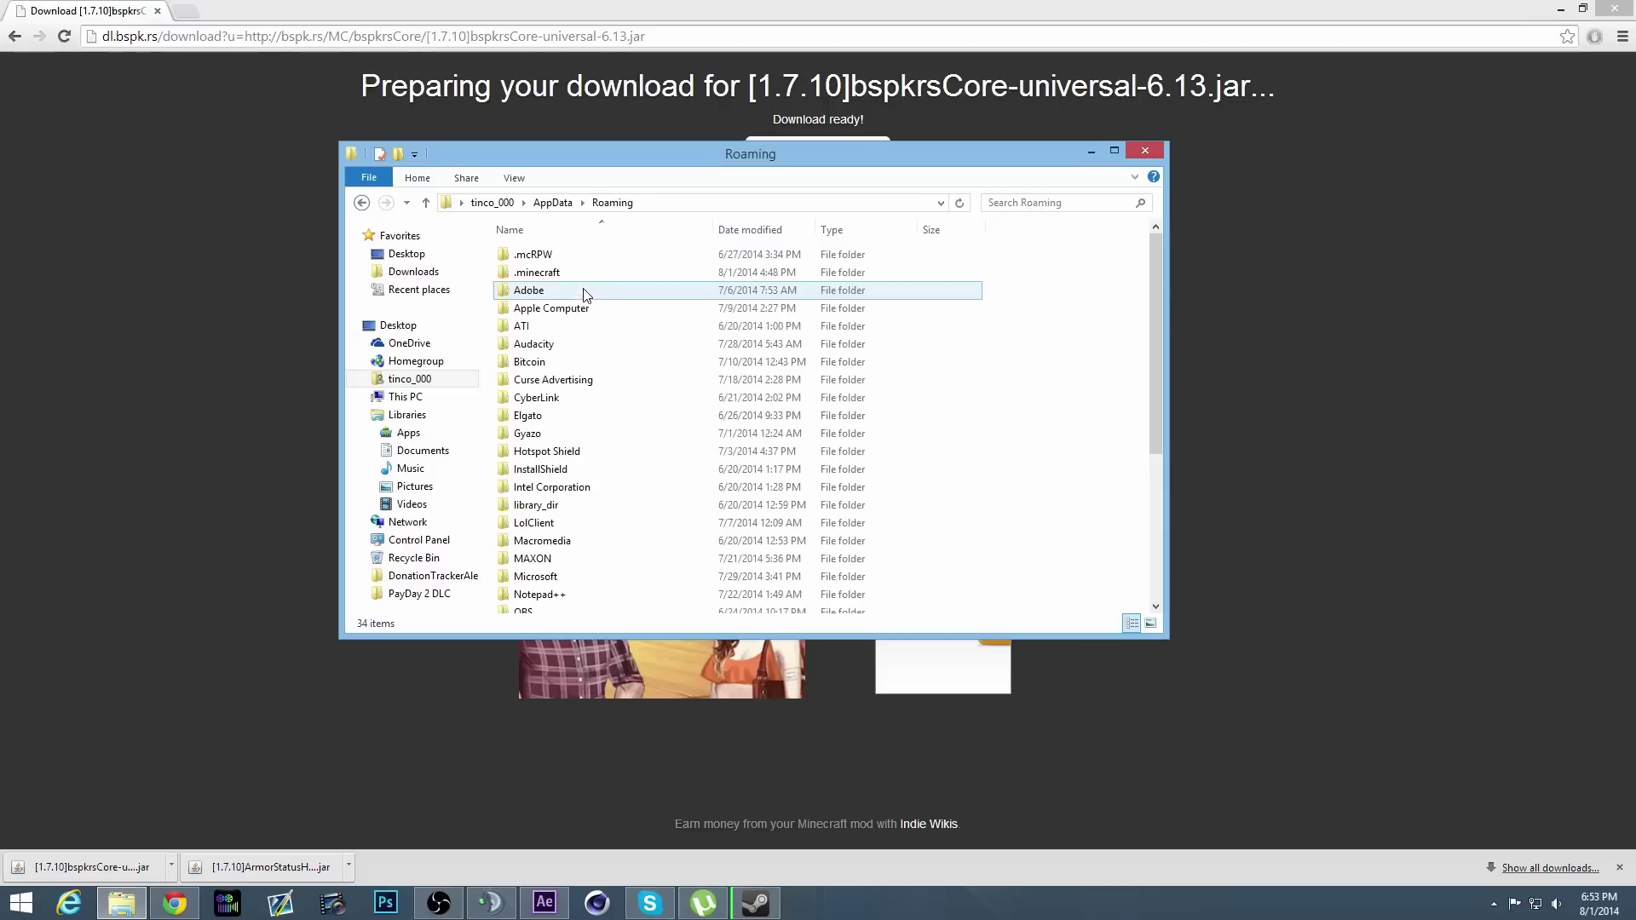
{"action": "double_click", "coordinate": [569, 272]}
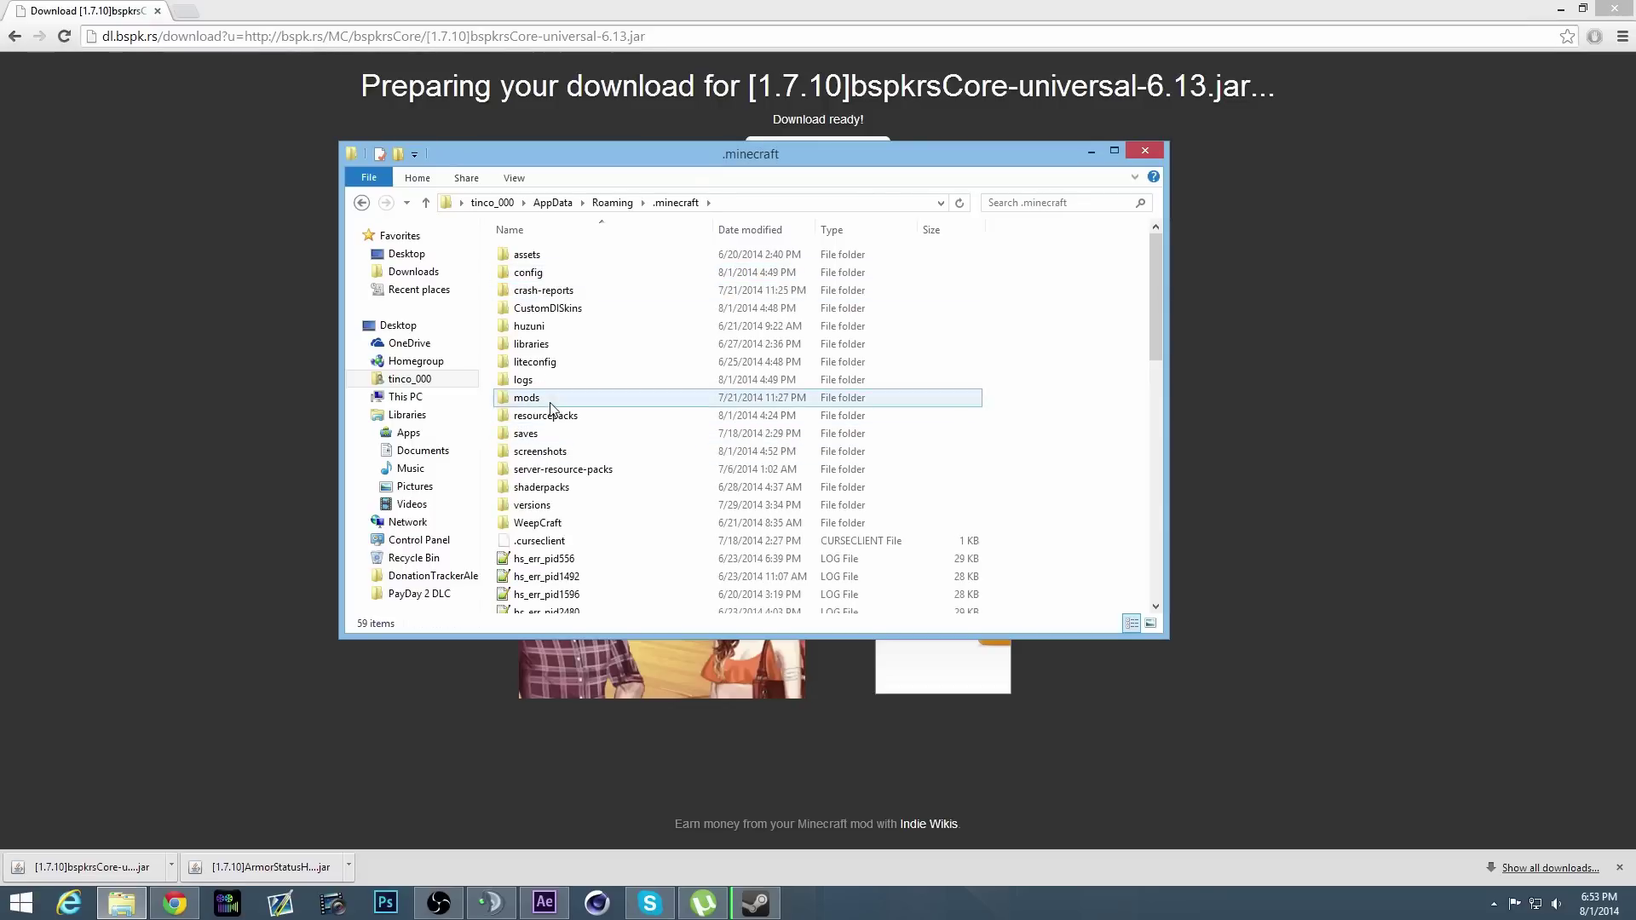
{"action": "double_click", "coordinate": [528, 398]}
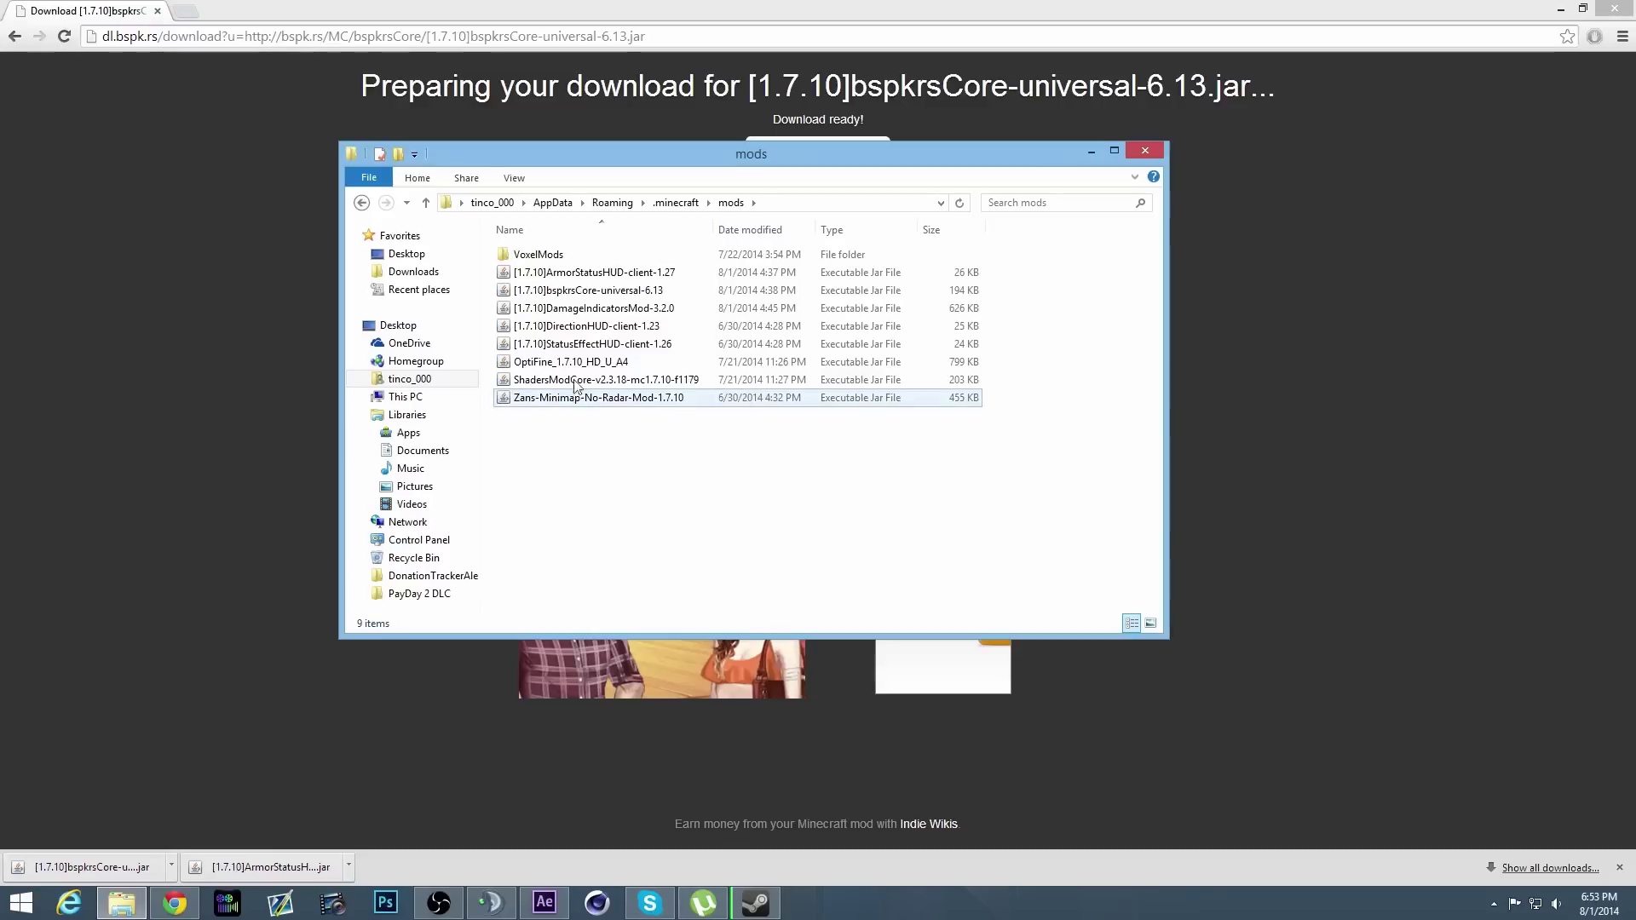
Check the ArmorStatusHUD 1.27 and bspkrsCore-universal-6.13 jars are there, then close the window.
{"action": "left_click", "coordinate": [583, 279]}
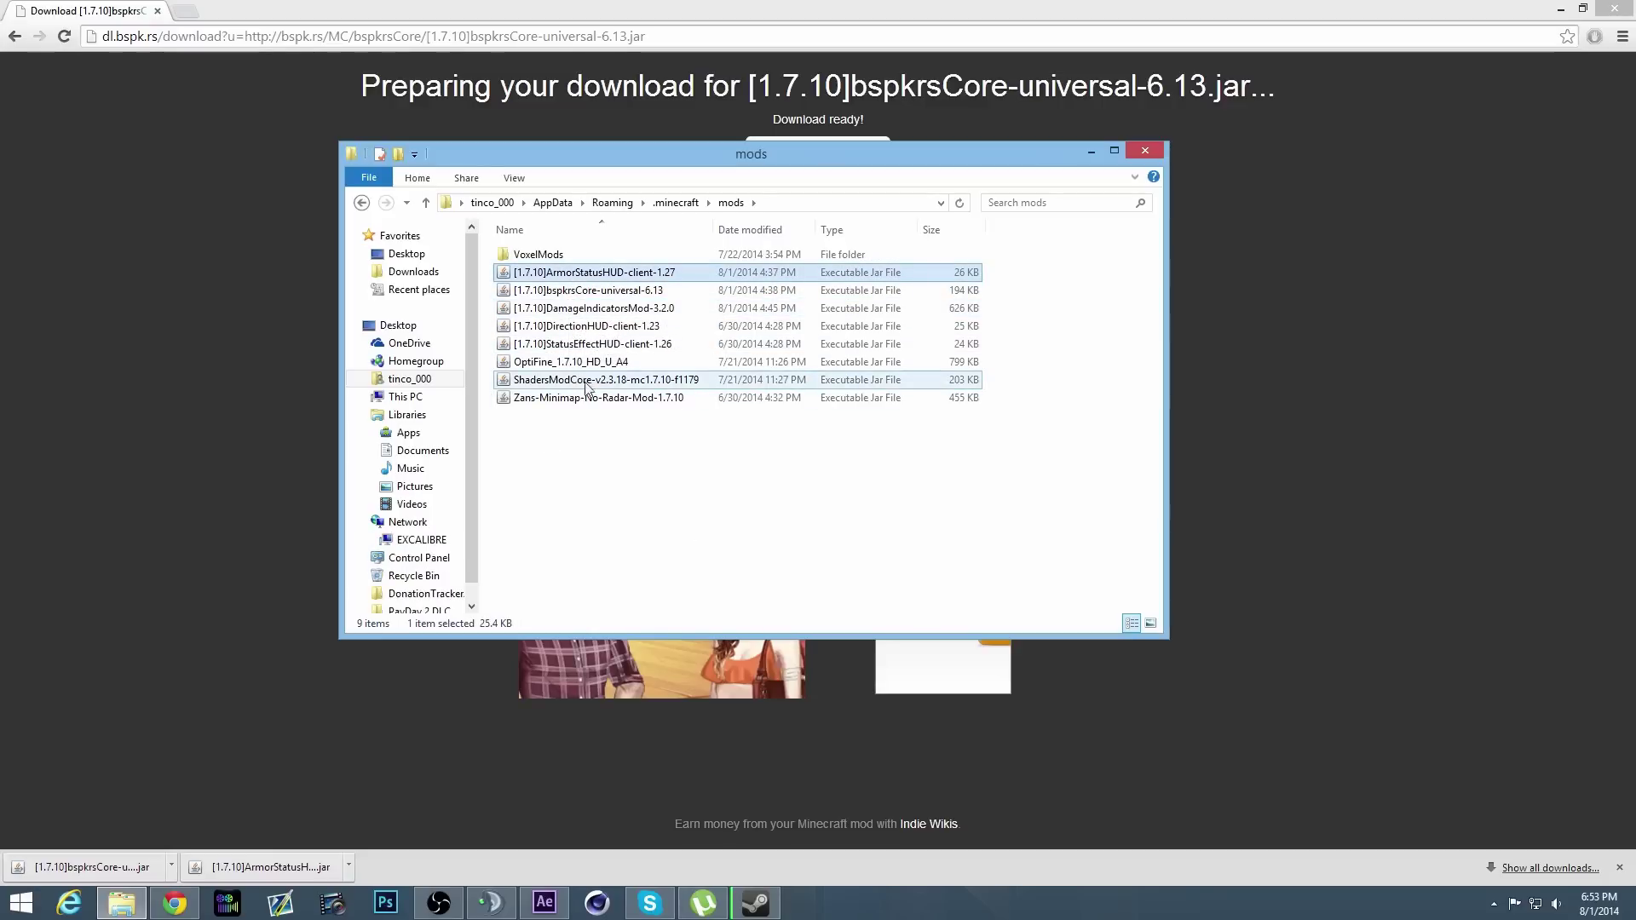
{"action": "left_click", "coordinate": [603, 294]}
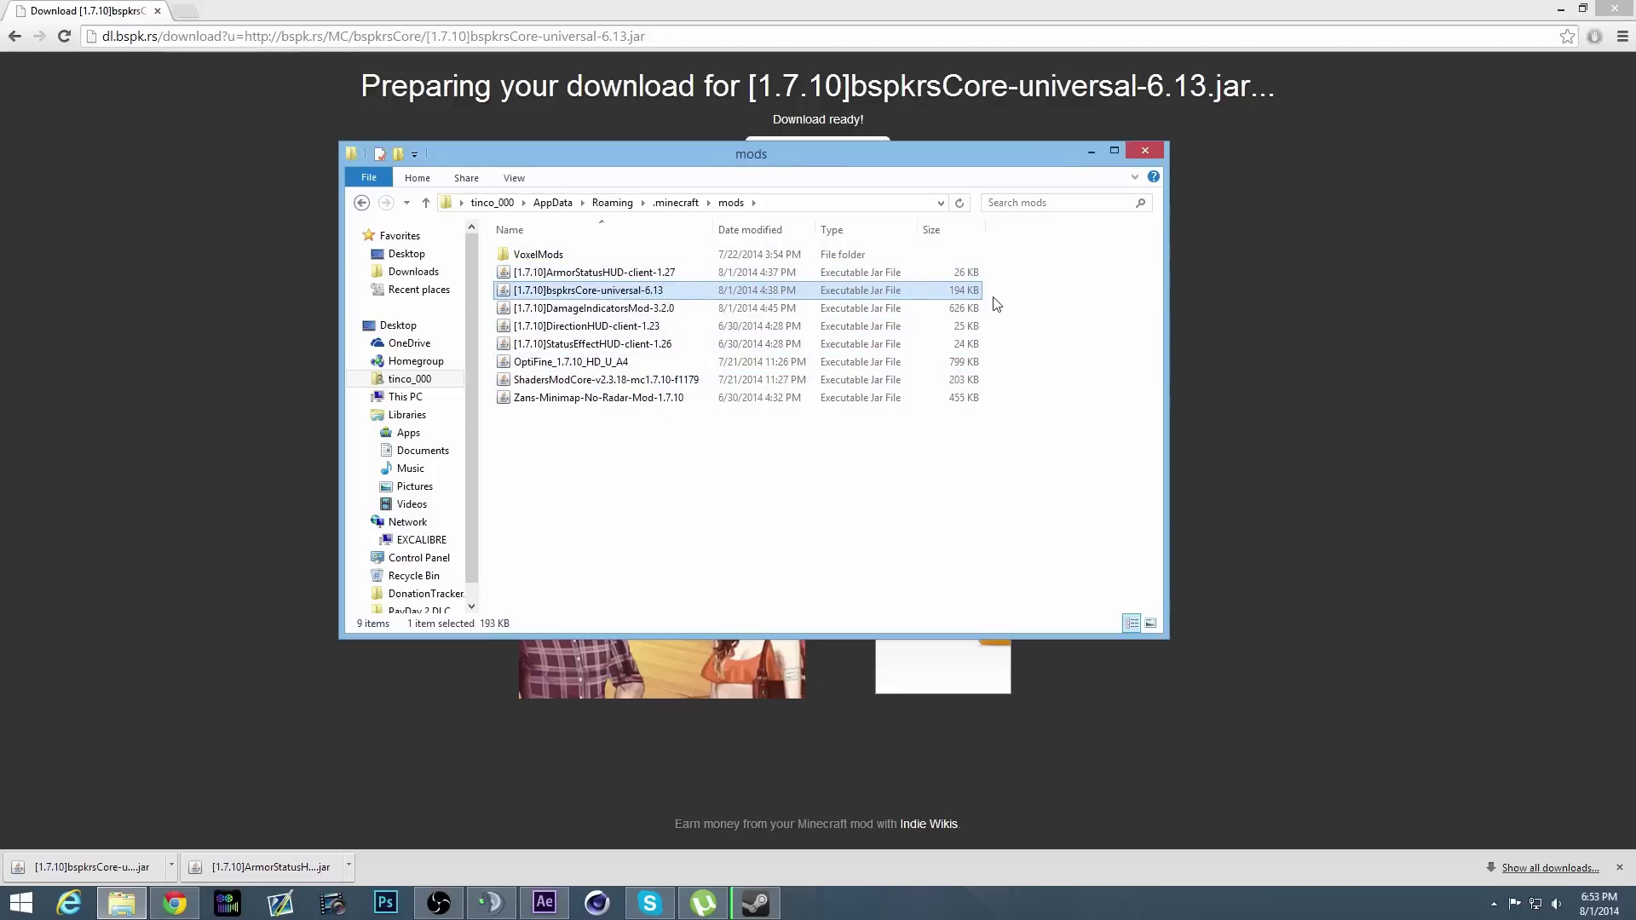
{"action": "left_click", "coordinate": [1147, 152]}
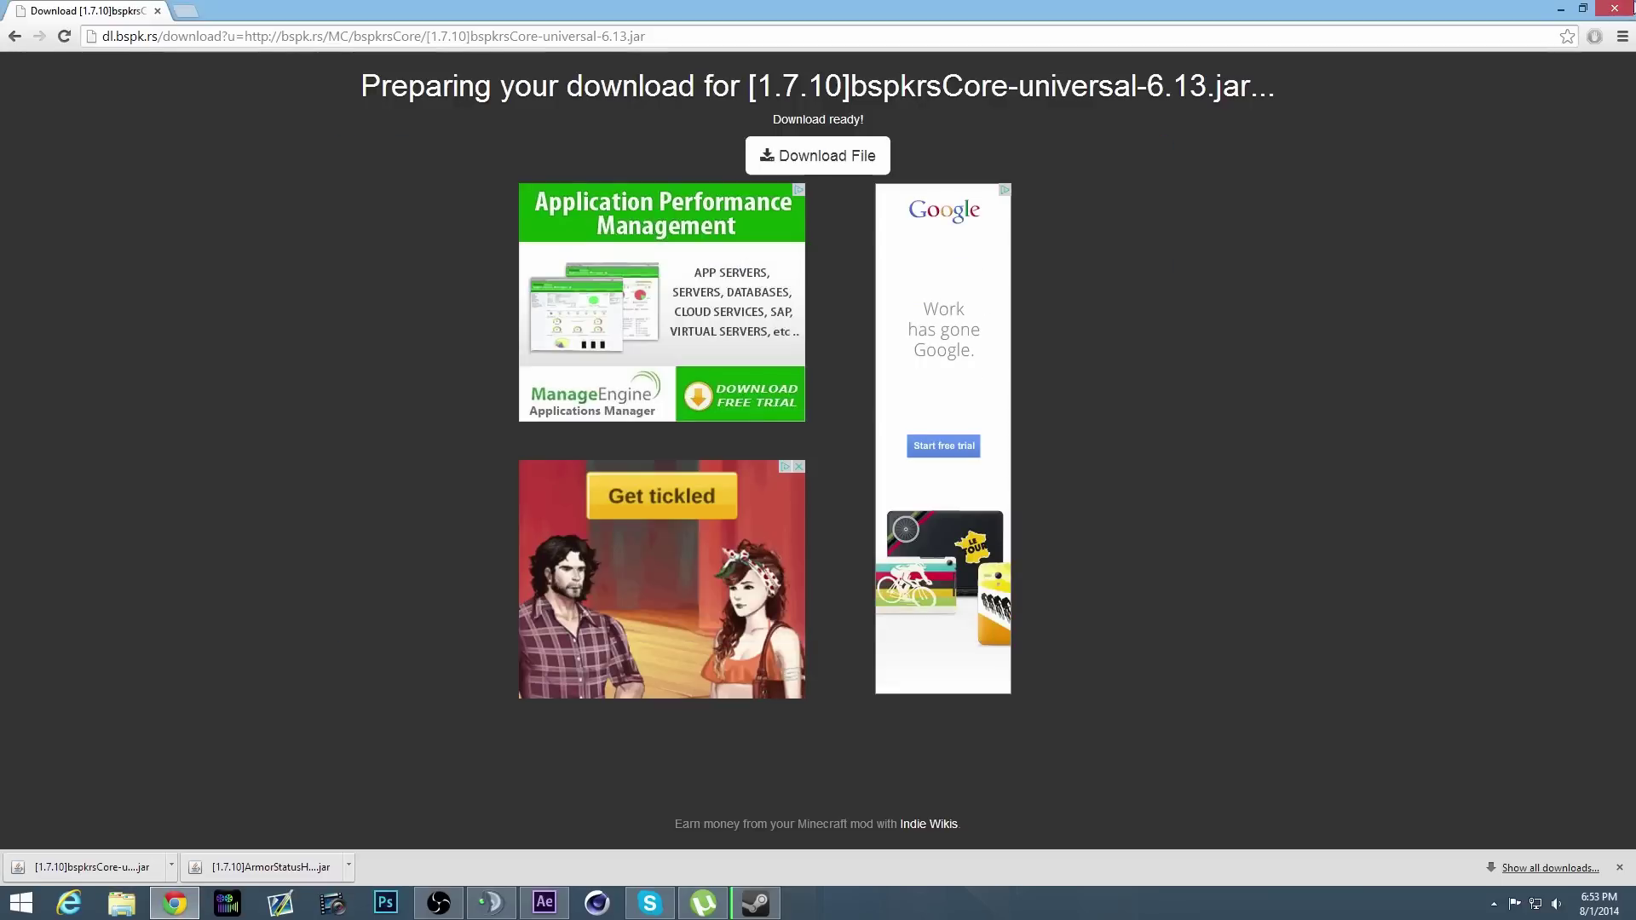
Minimize Chrome and launch Minecraft 1.7.10 with the Forge profile, maximizing the game window.
{"action": "left_click", "coordinate": [1560, 9]}
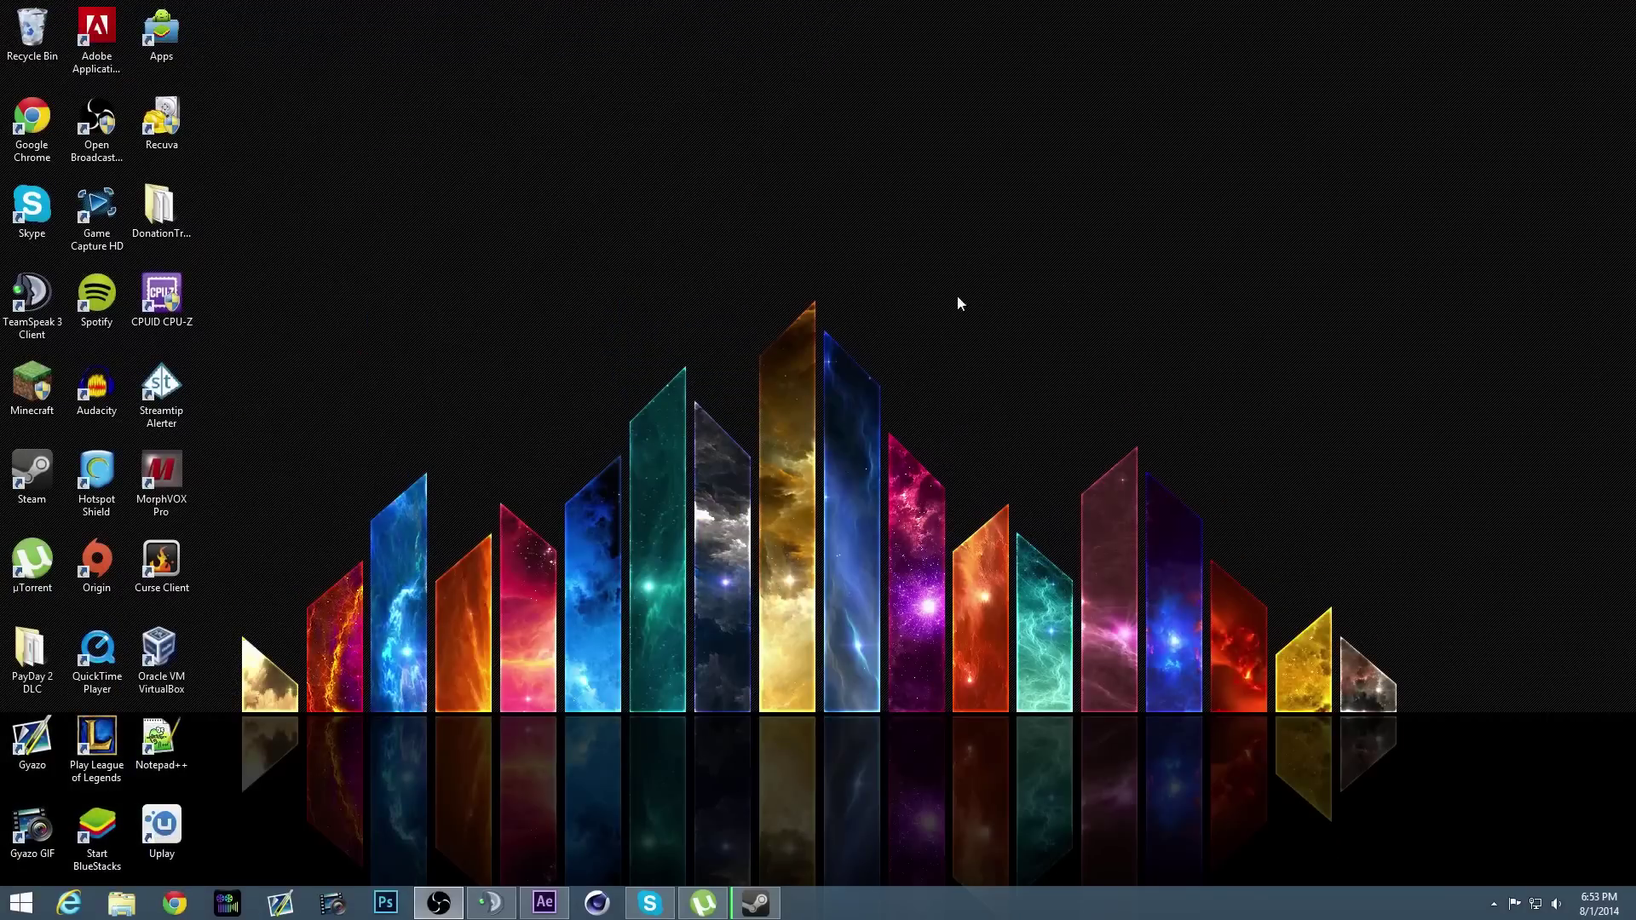
{"action": "left_click_drag", "start_coordinate": [1097, 213], "coordinate": [415, 795]}
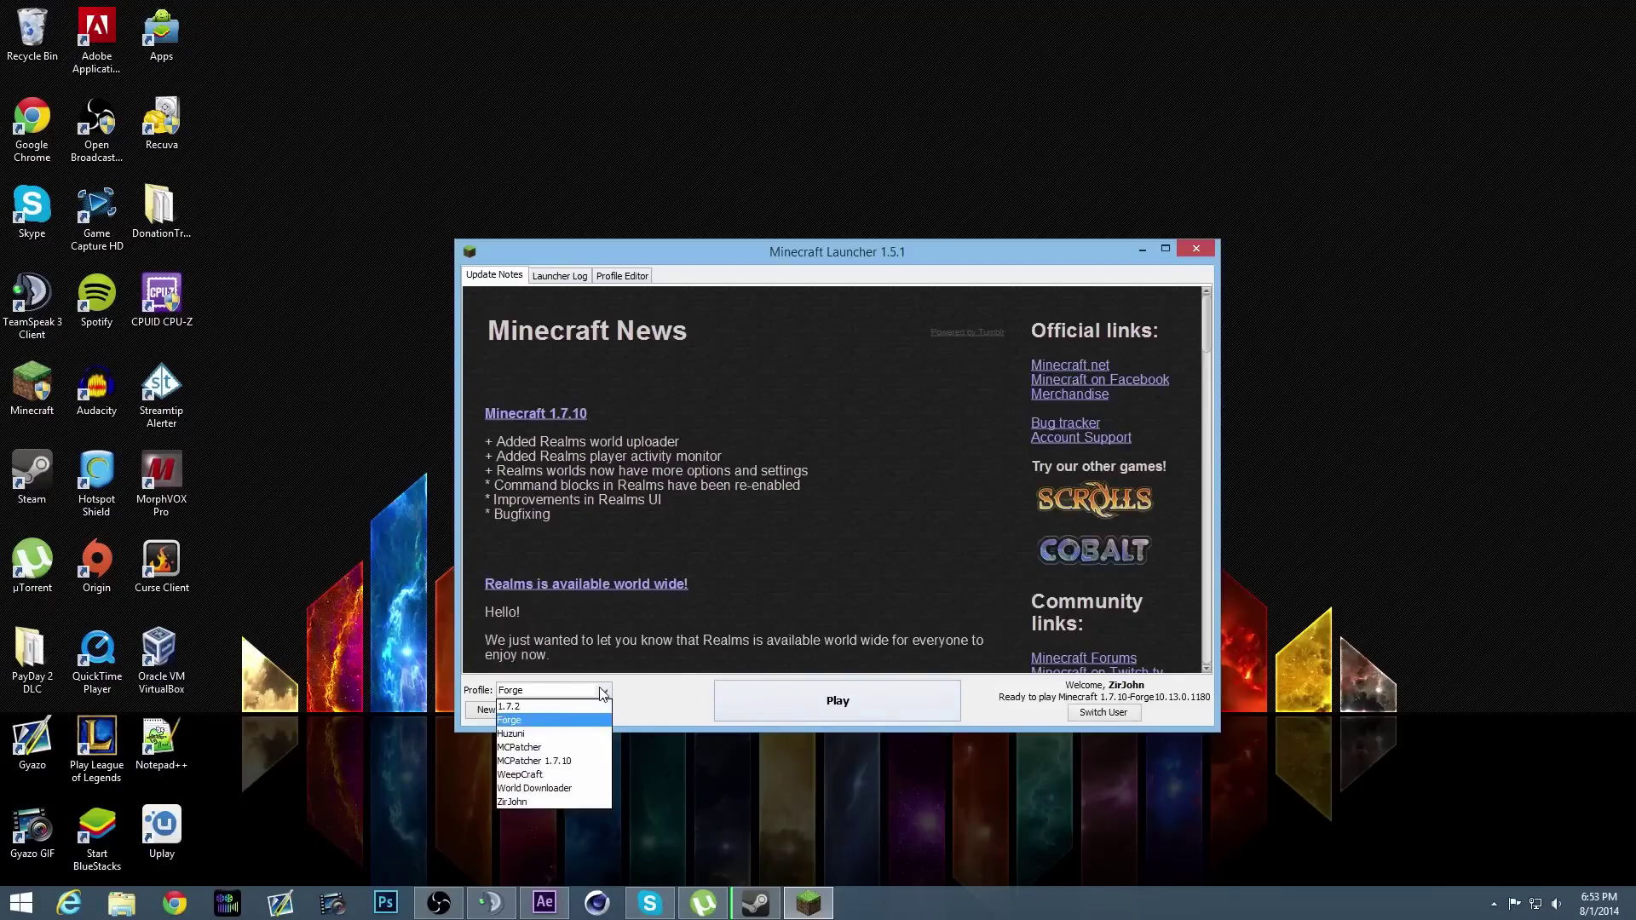
{"action": "left_click", "coordinate": [835, 704]}
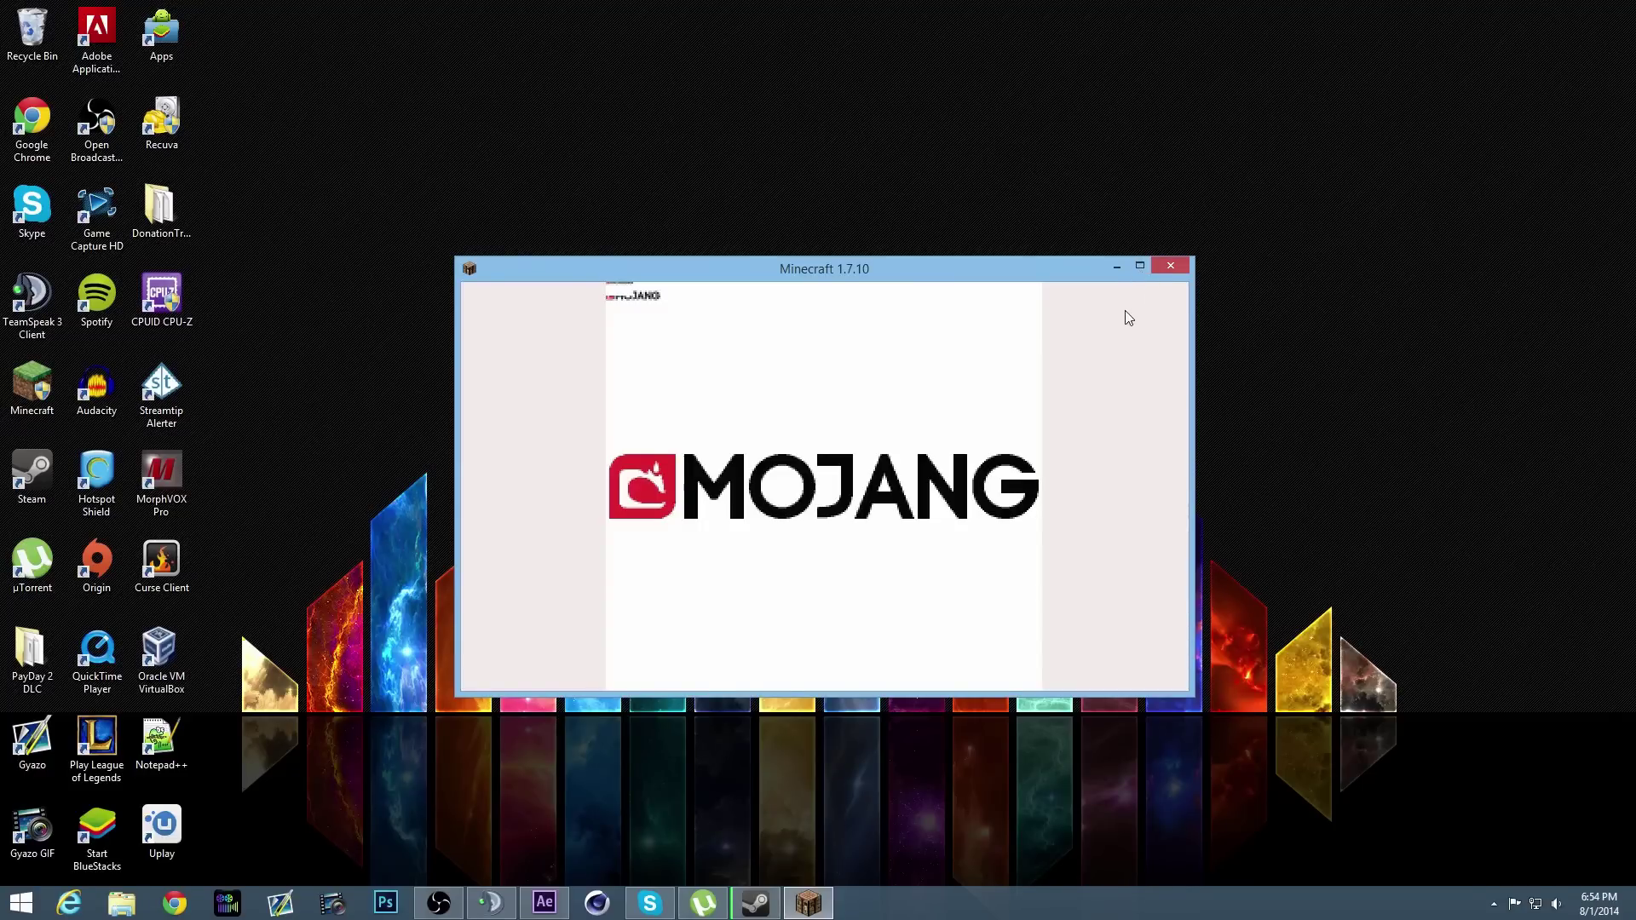
{"action": "left_click", "coordinate": [1140, 266]}
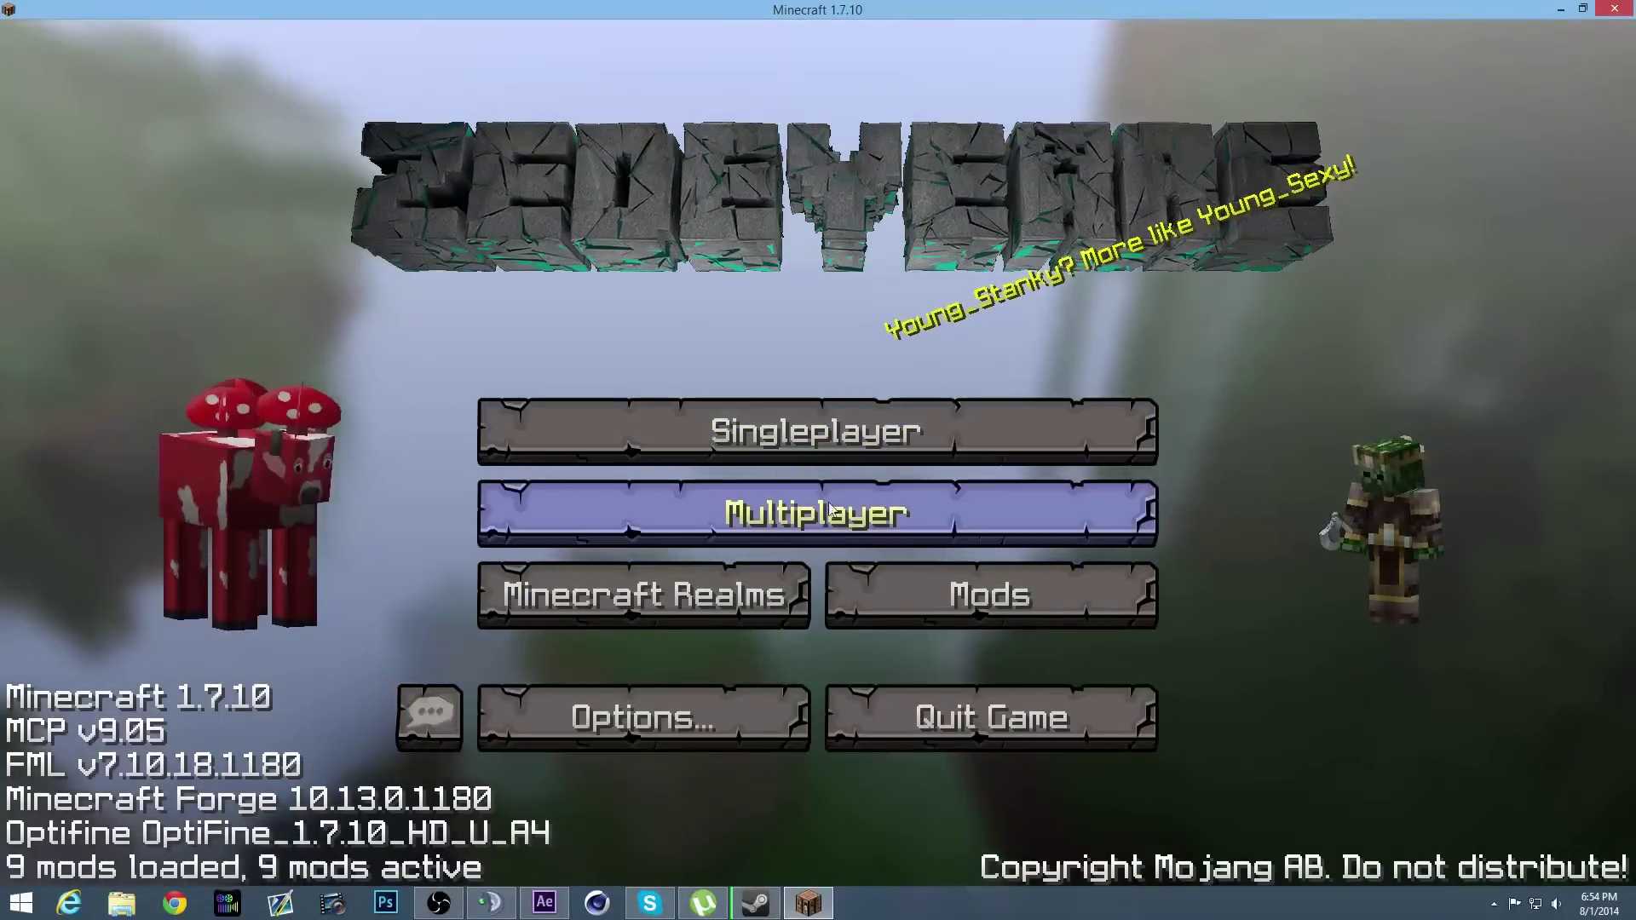
Open the Mods list and select ArmorStatusHUD 1.27.
{"action": "left_click", "coordinate": [702, 445]}
{"action": "left_click", "coordinate": [1166, 816]}
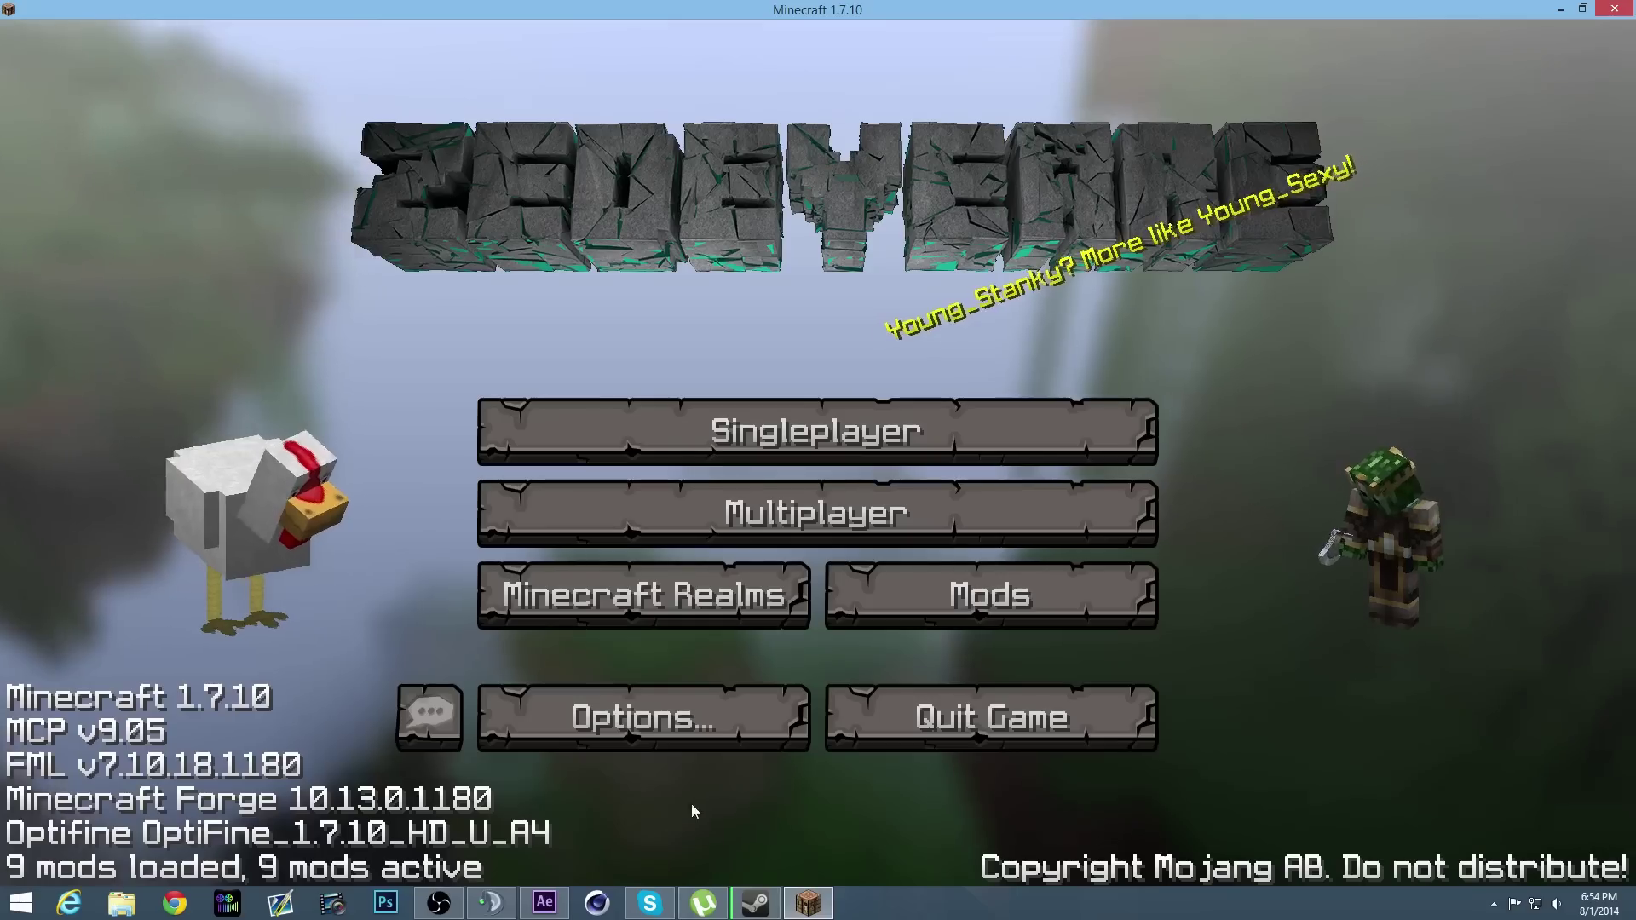
{"action": "left_click", "coordinate": [989, 599]}
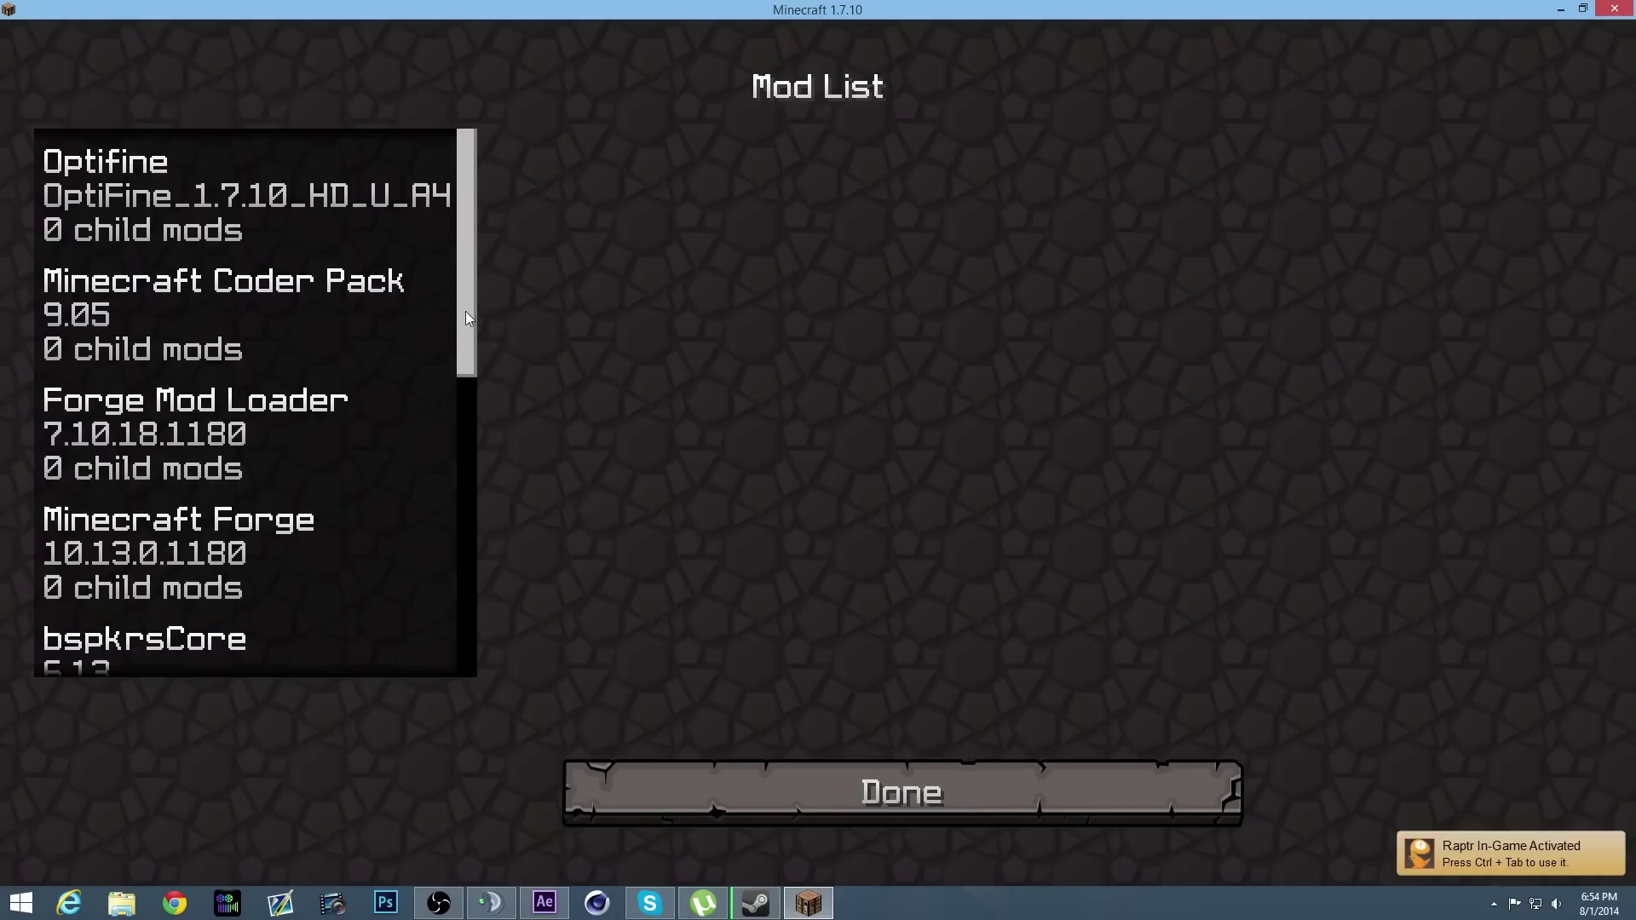
{"action": "scroll", "coordinate": [467, 315], "scroll_direction": "down", "scroll_amount": 7}
{"action": "left_click", "coordinate": [341, 417]}
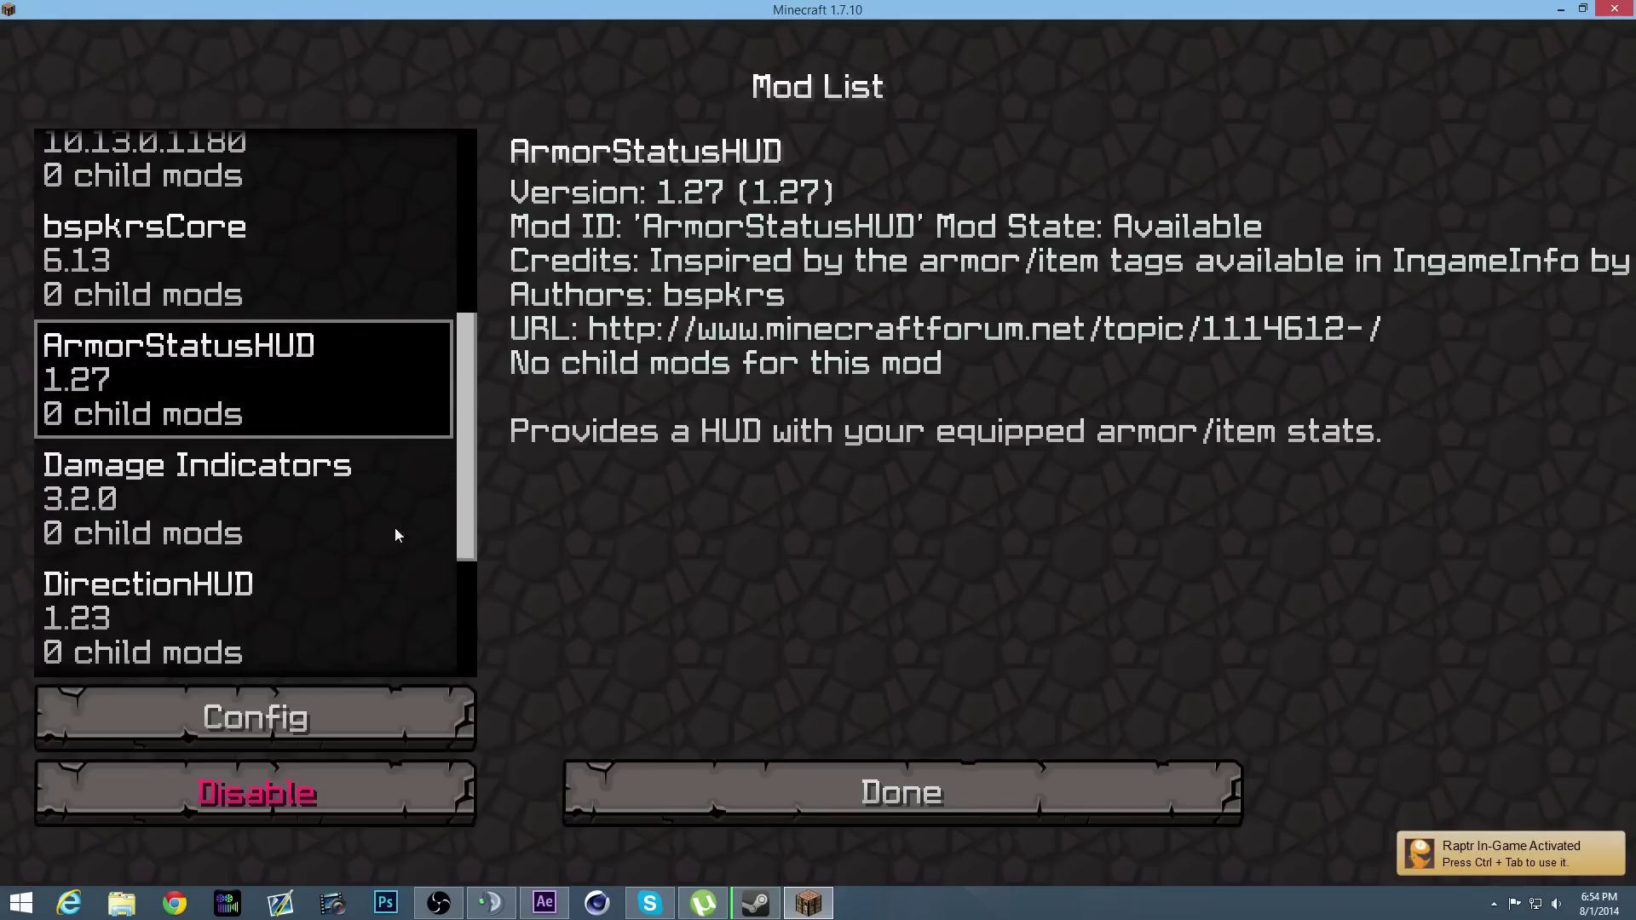
View ArmorStatusHUD's Config screen, then return to the title screen.
{"action": "left_click", "coordinate": [361, 728]}
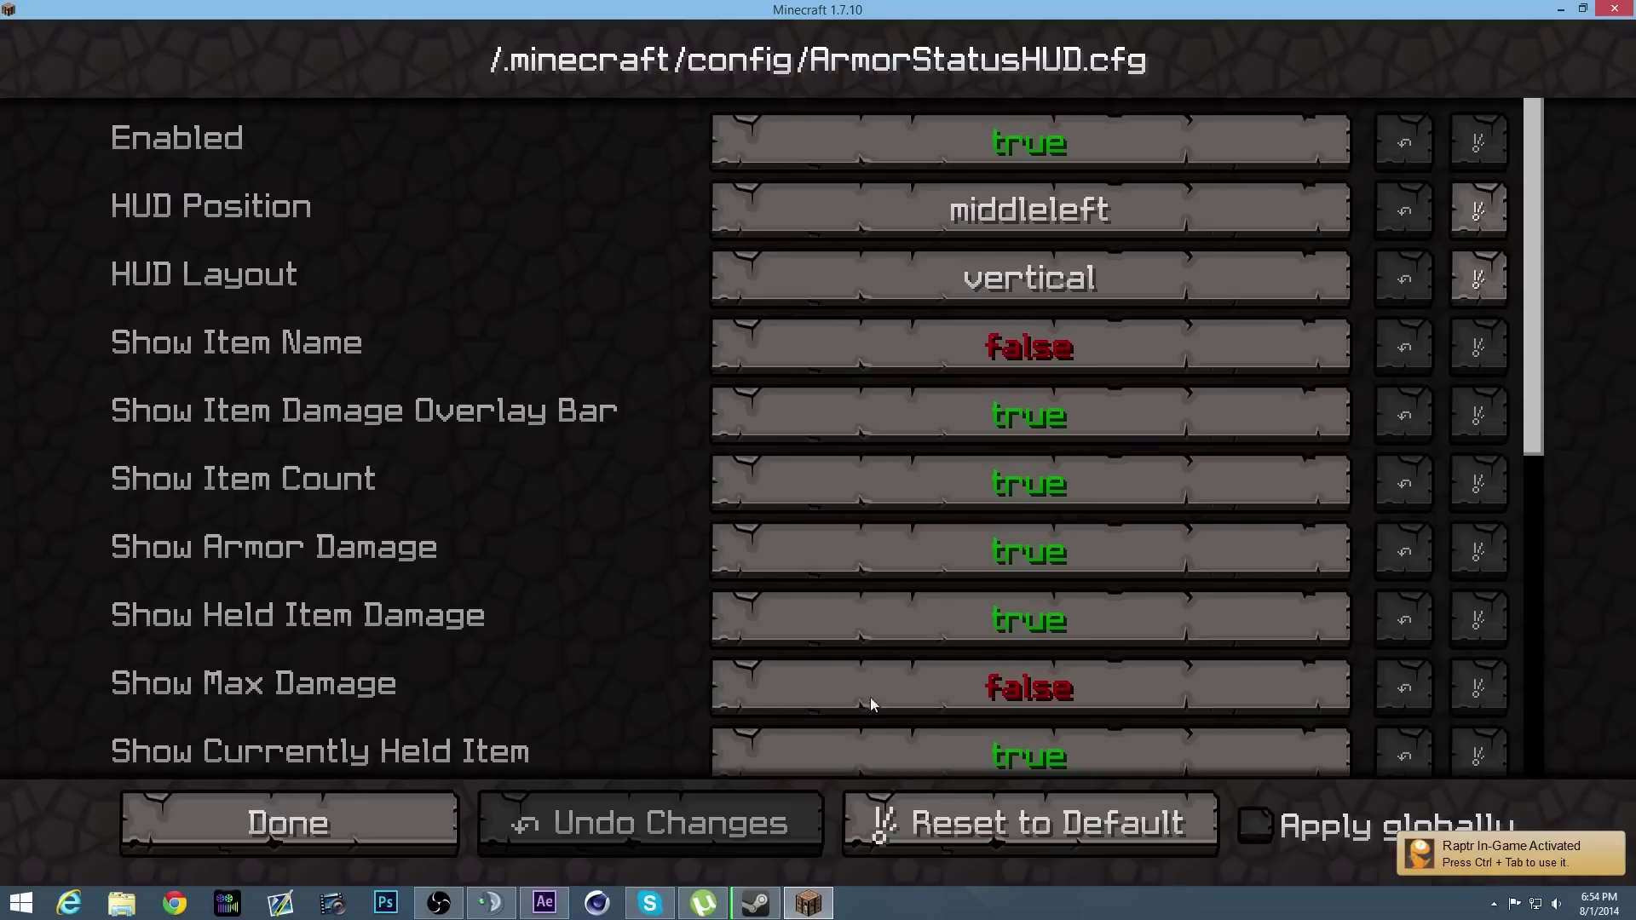
{"action": "left_click", "coordinate": [281, 818]}
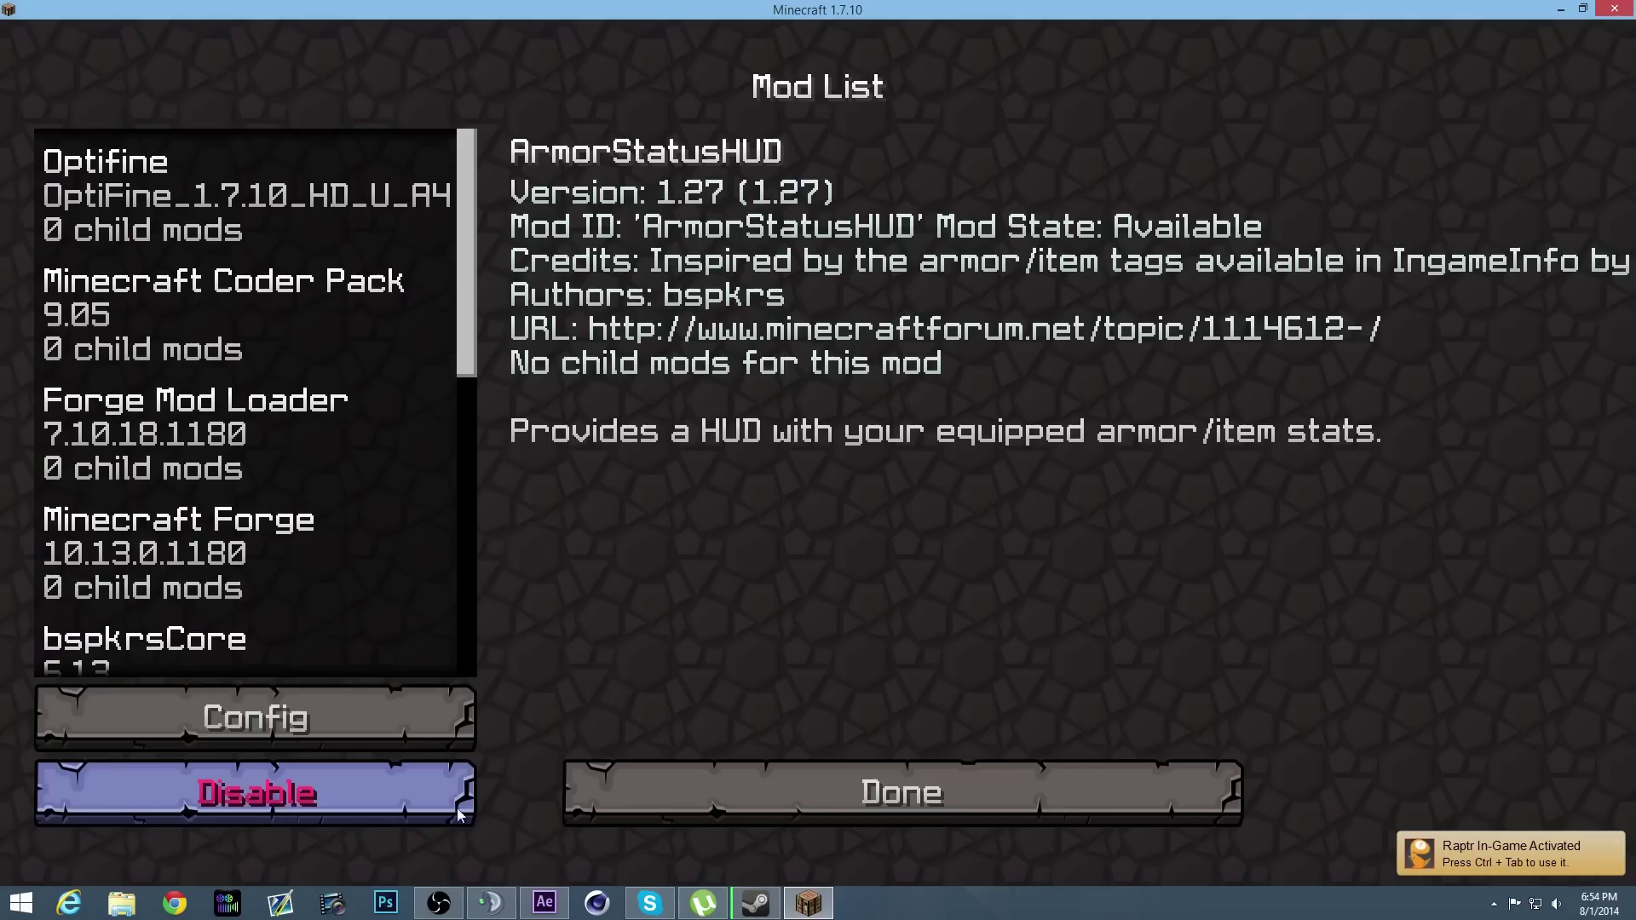
{"action": "left_click", "coordinate": [733, 782]}
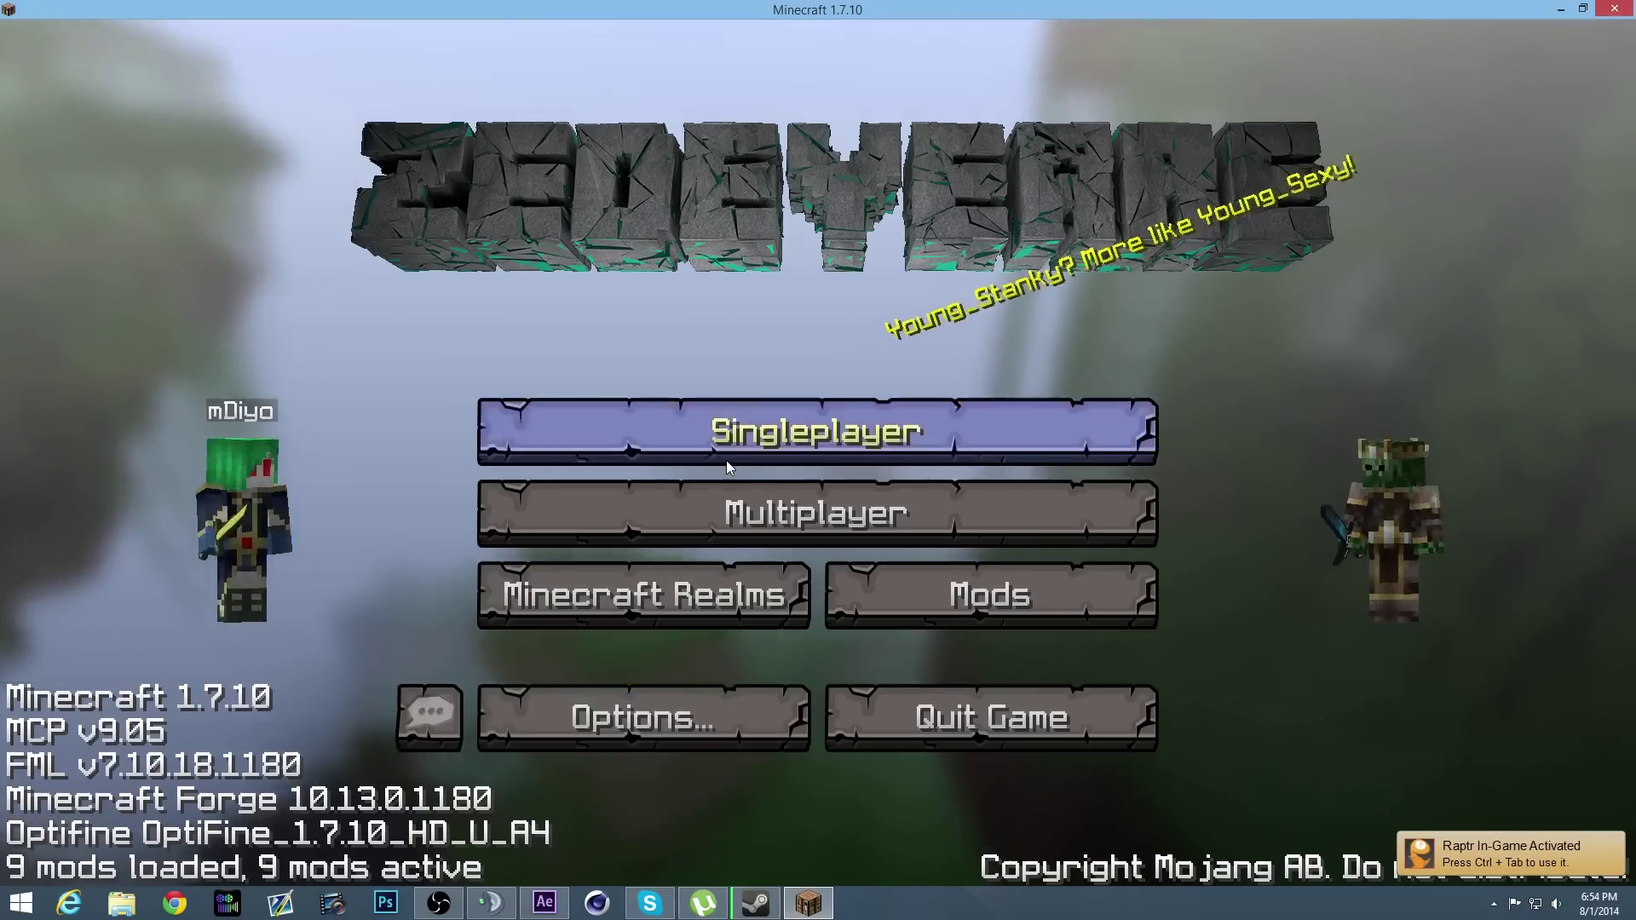
Load a singleplayer world and run /armorstatus to open the ArmorStatusHUD.cfg settings.
{"action": "left_click", "coordinate": [726, 322]}
{"action": "double_click", "coordinate": [641, 229]}
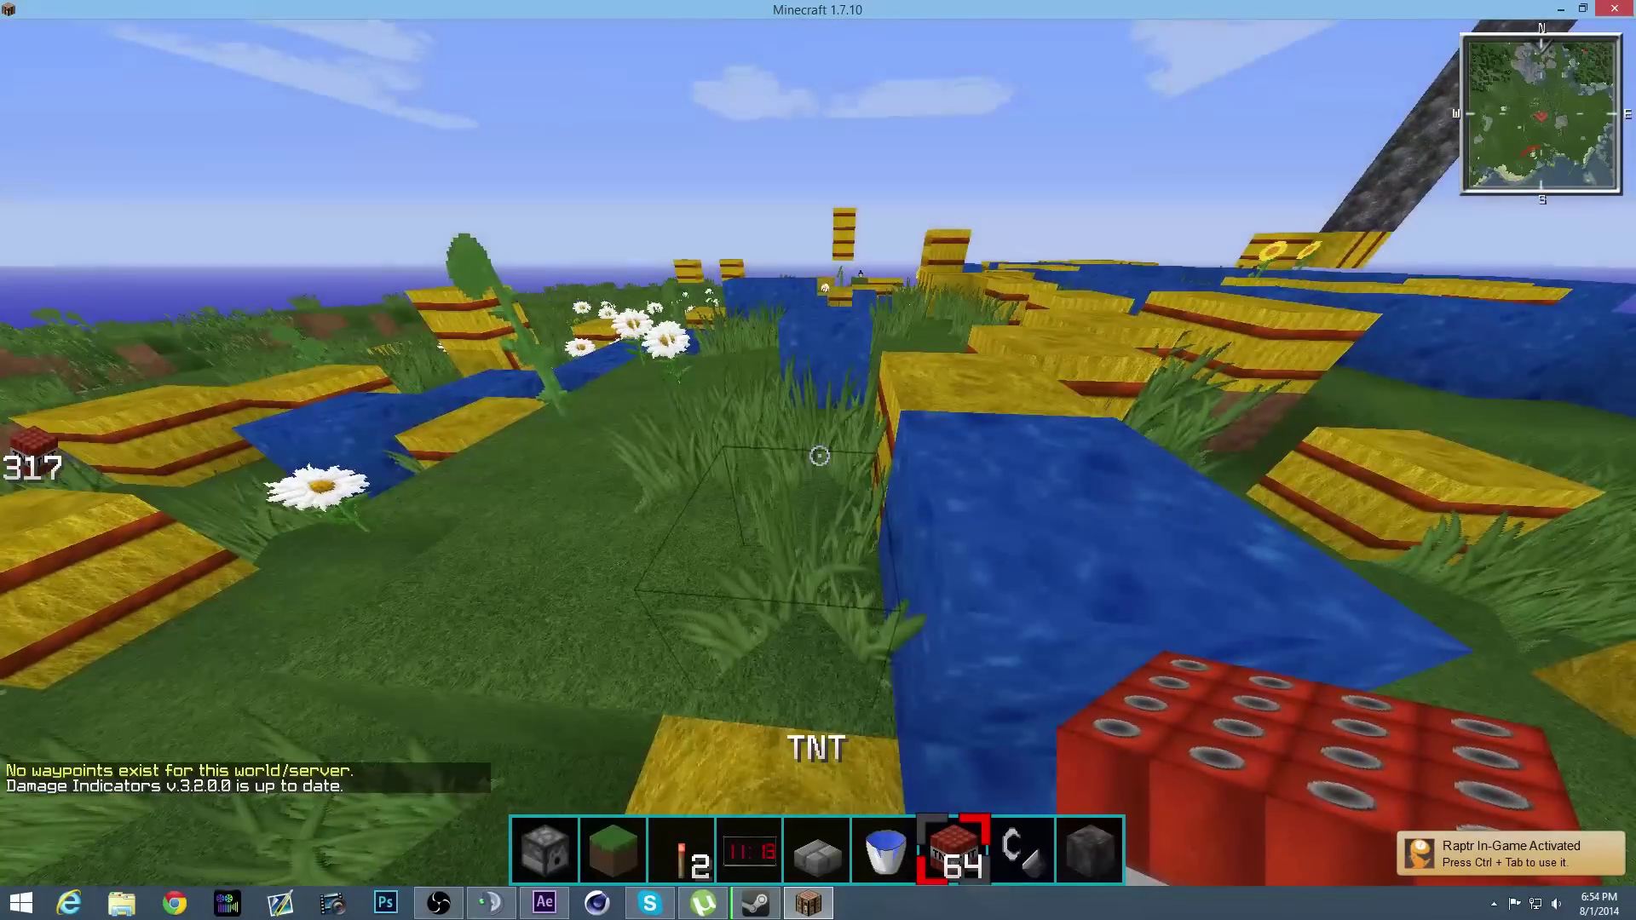
{"action": "key", "text": "slash"}
{"action": "type", "text": "armor"}
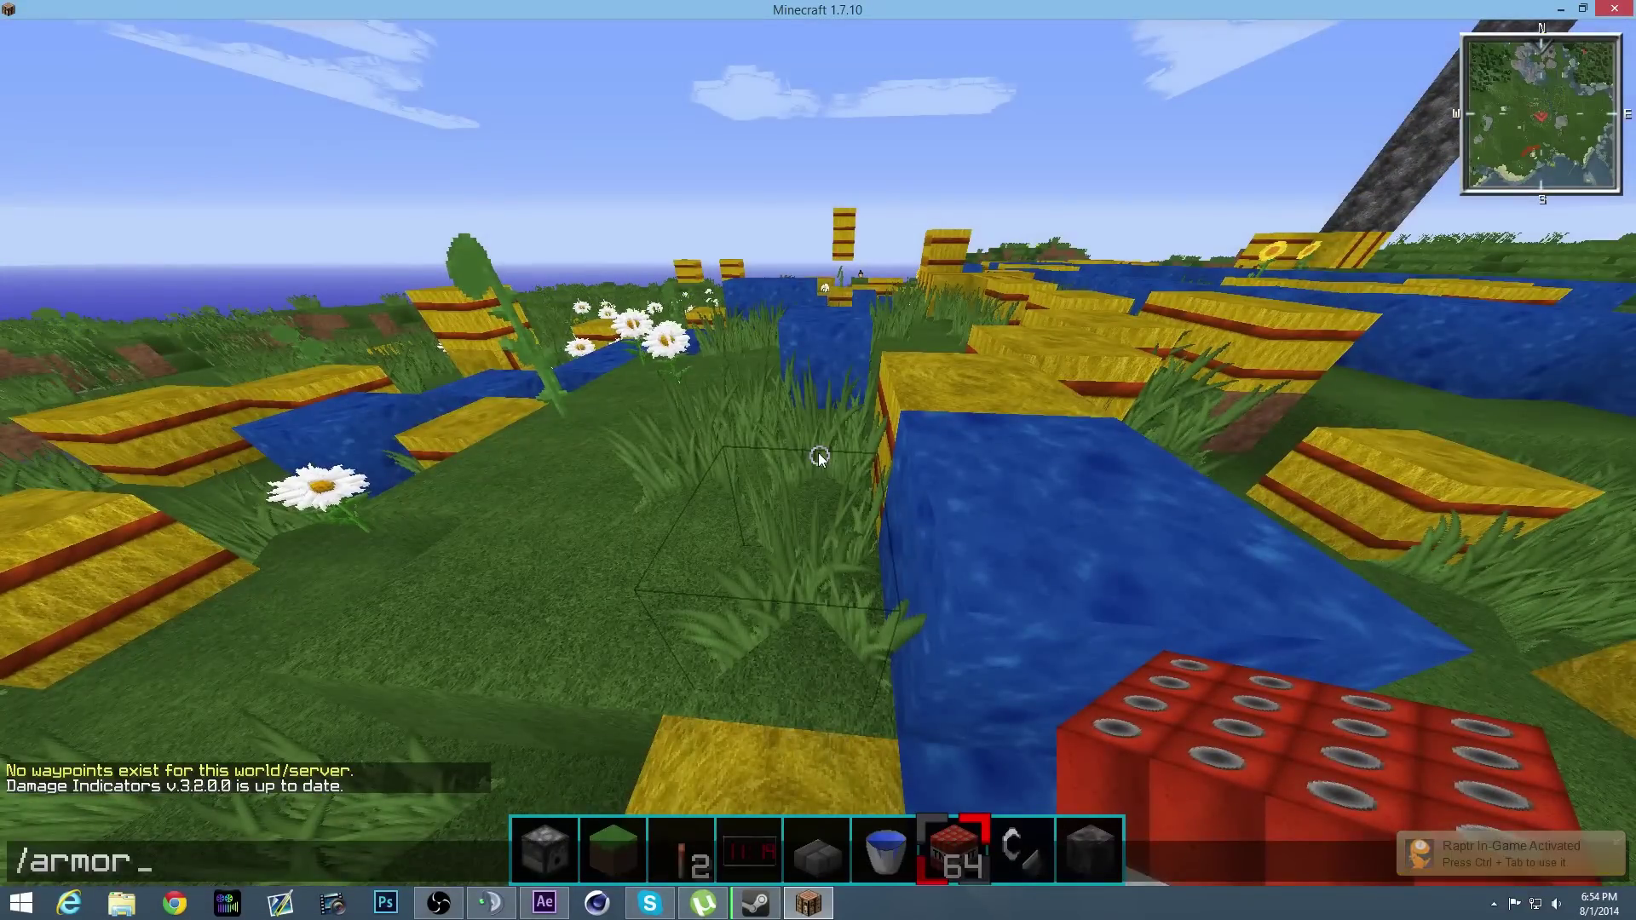
{"action": "type", "text": "status"}
{"action": "key", "text": "Return"}
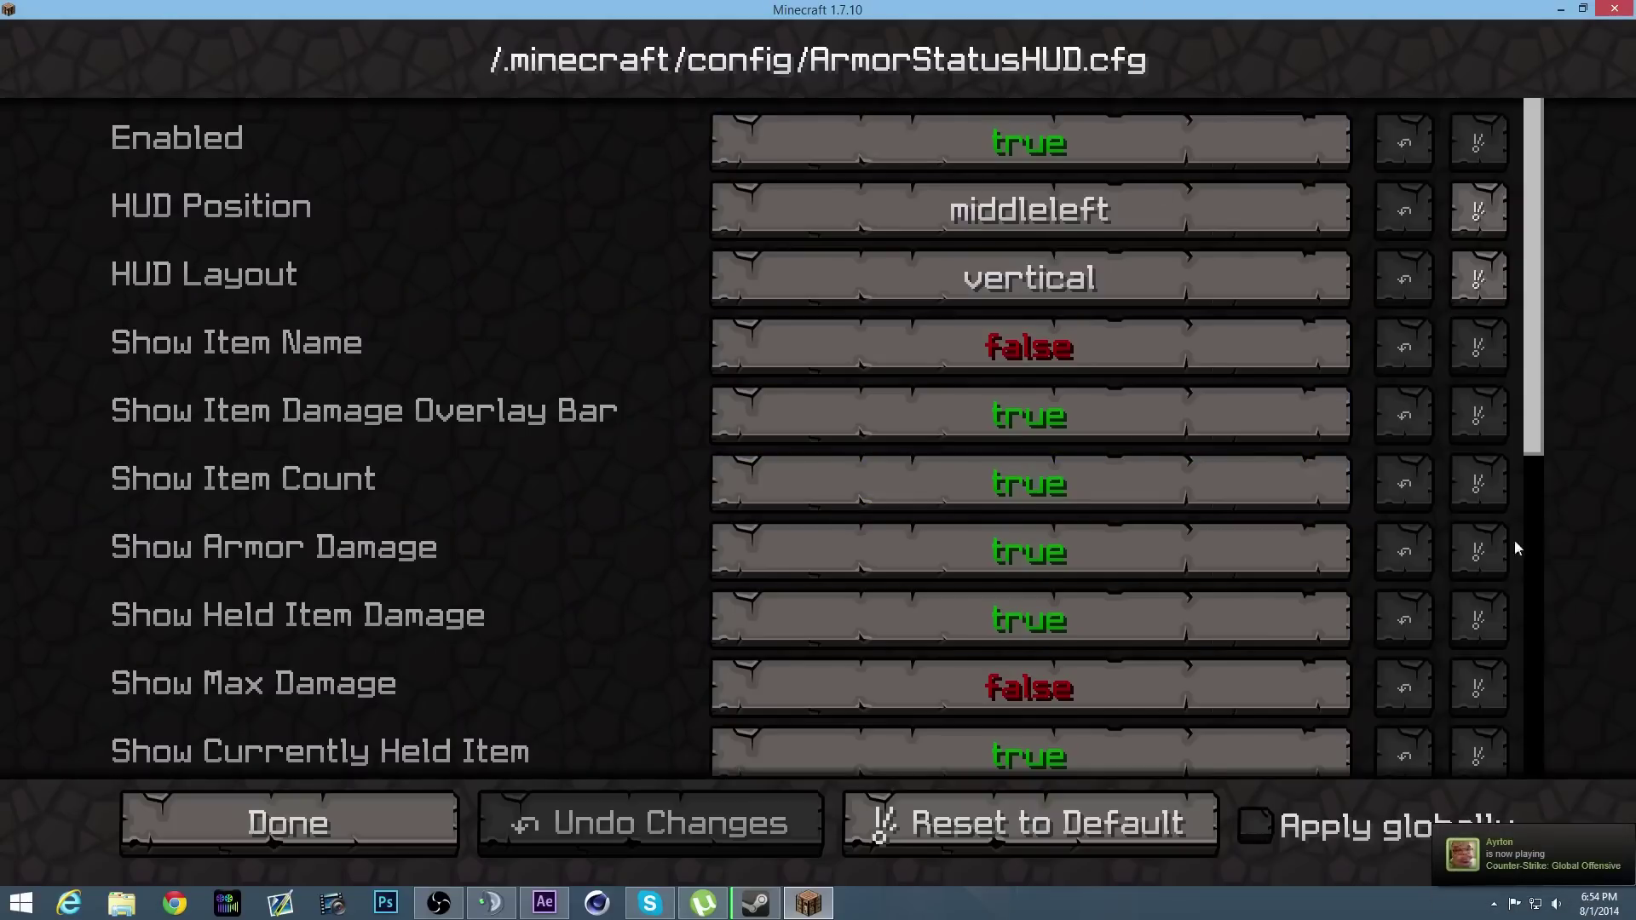
{"action": "scroll", "coordinate": [1549, 197], "scroll_direction": "down", "scroll_amount": 10}
{"action": "scroll", "coordinate": [1548, 197], "scroll_direction": "up", "scroll_amount": 10}
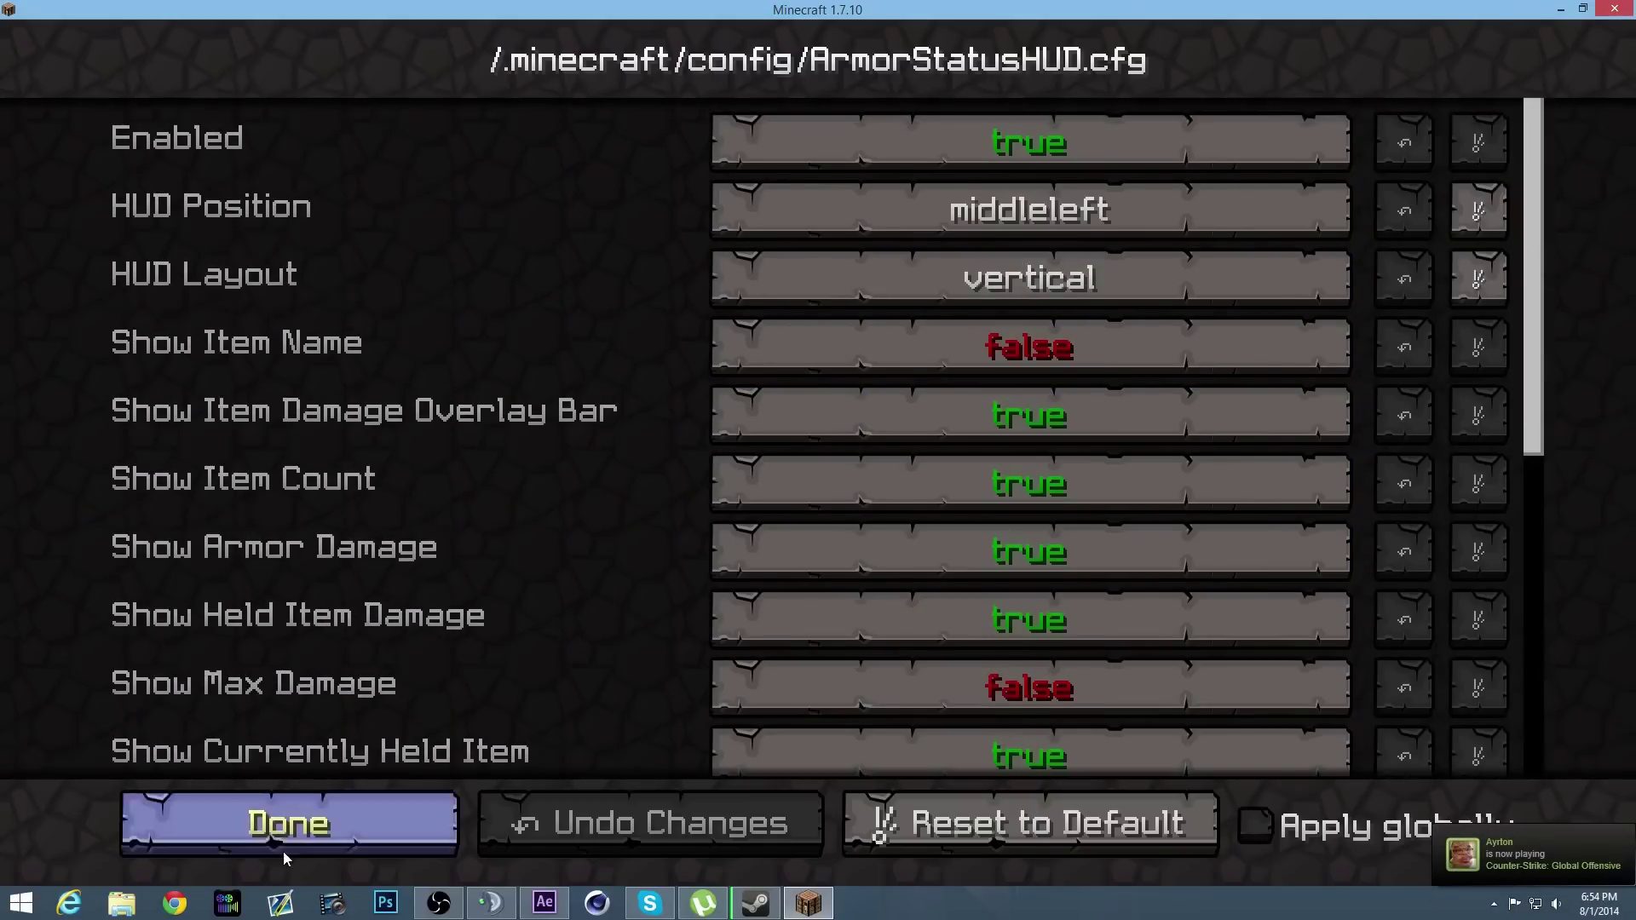